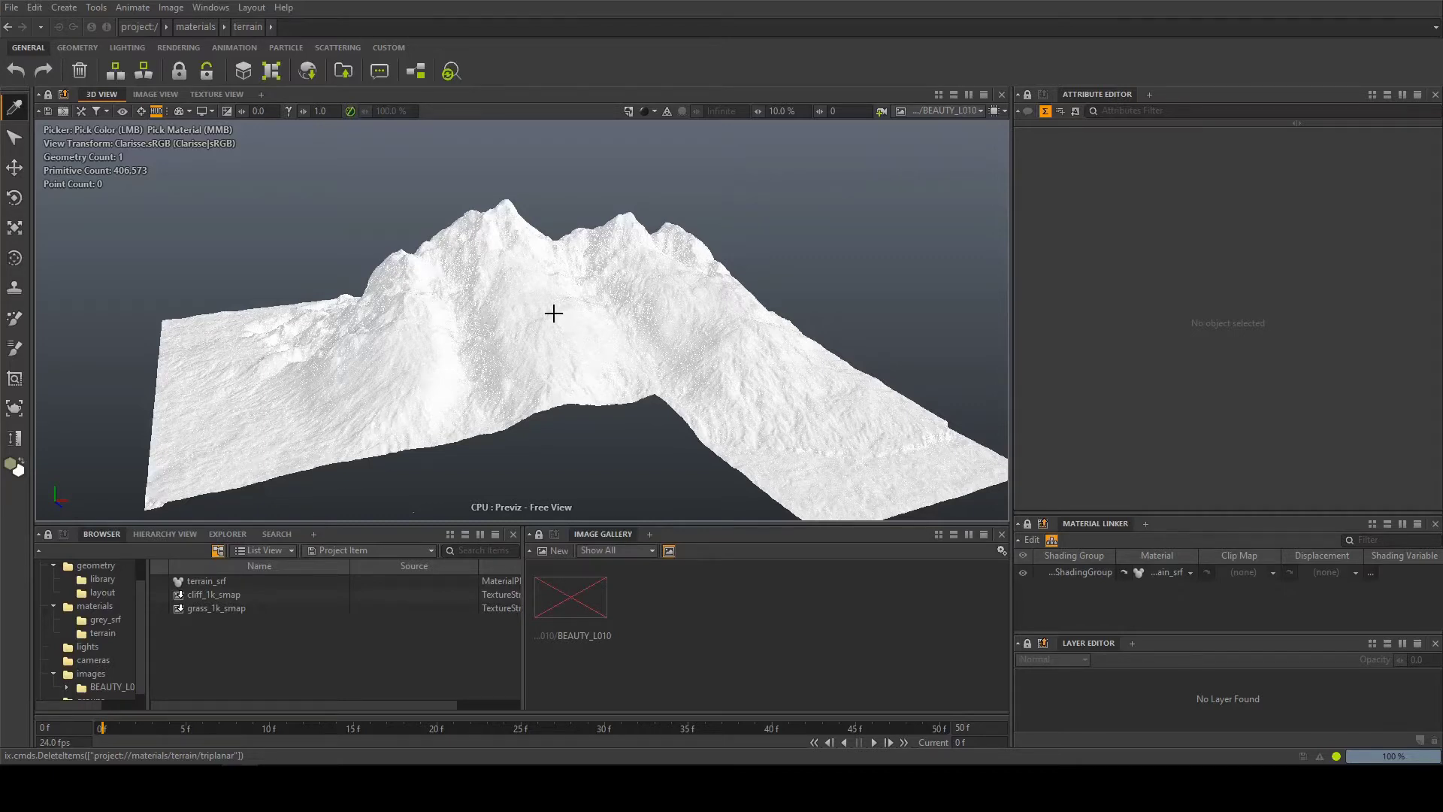
Create a Triplanar texture from the Browser by searching 'tri'.
{"action": "left_click_drag", "start_coordinate": [521, 286], "coordinate": [452, 364], "text": "alt"}
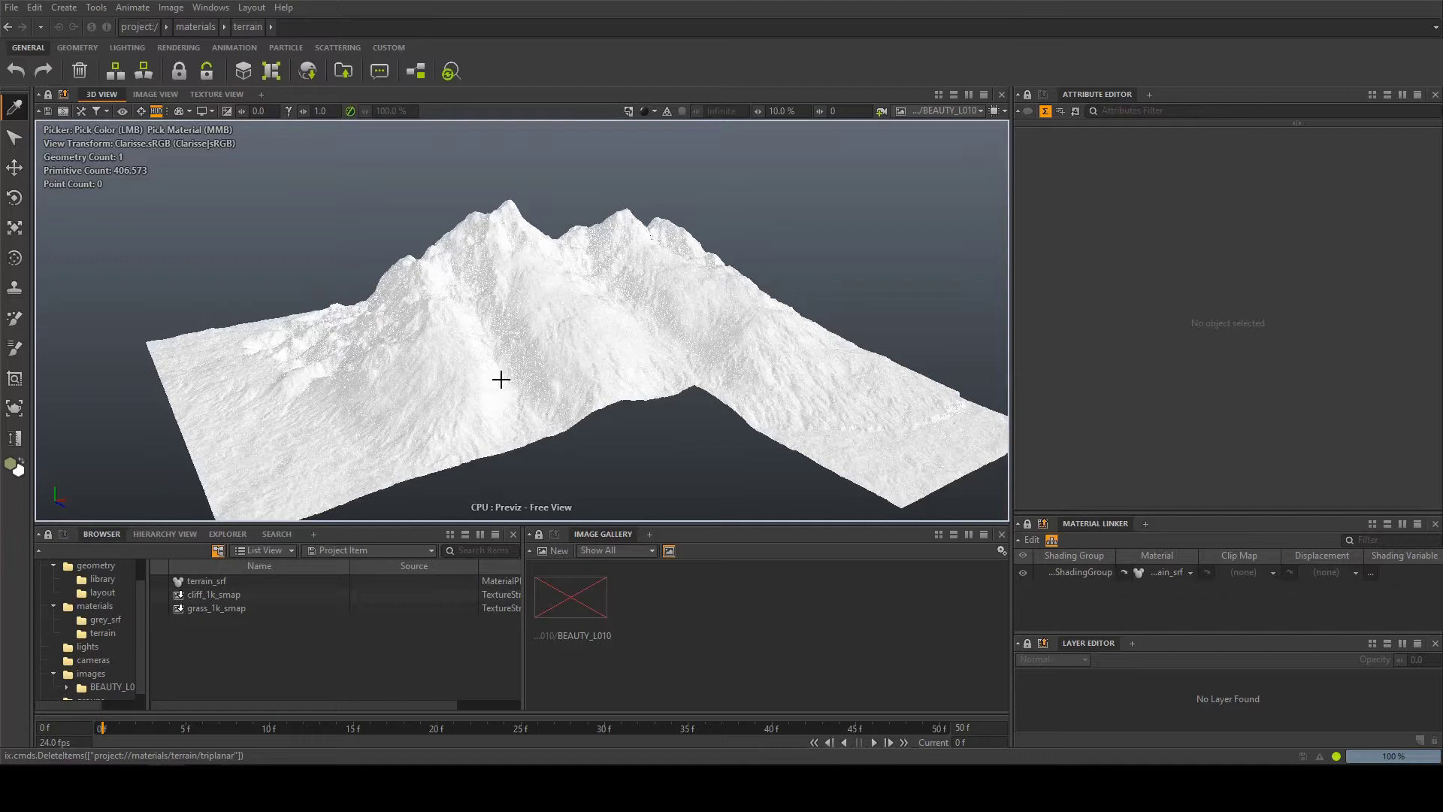
{"action": "left_click_drag", "start_coordinate": [811, 338], "coordinate": [578, 322], "text": "alt"}
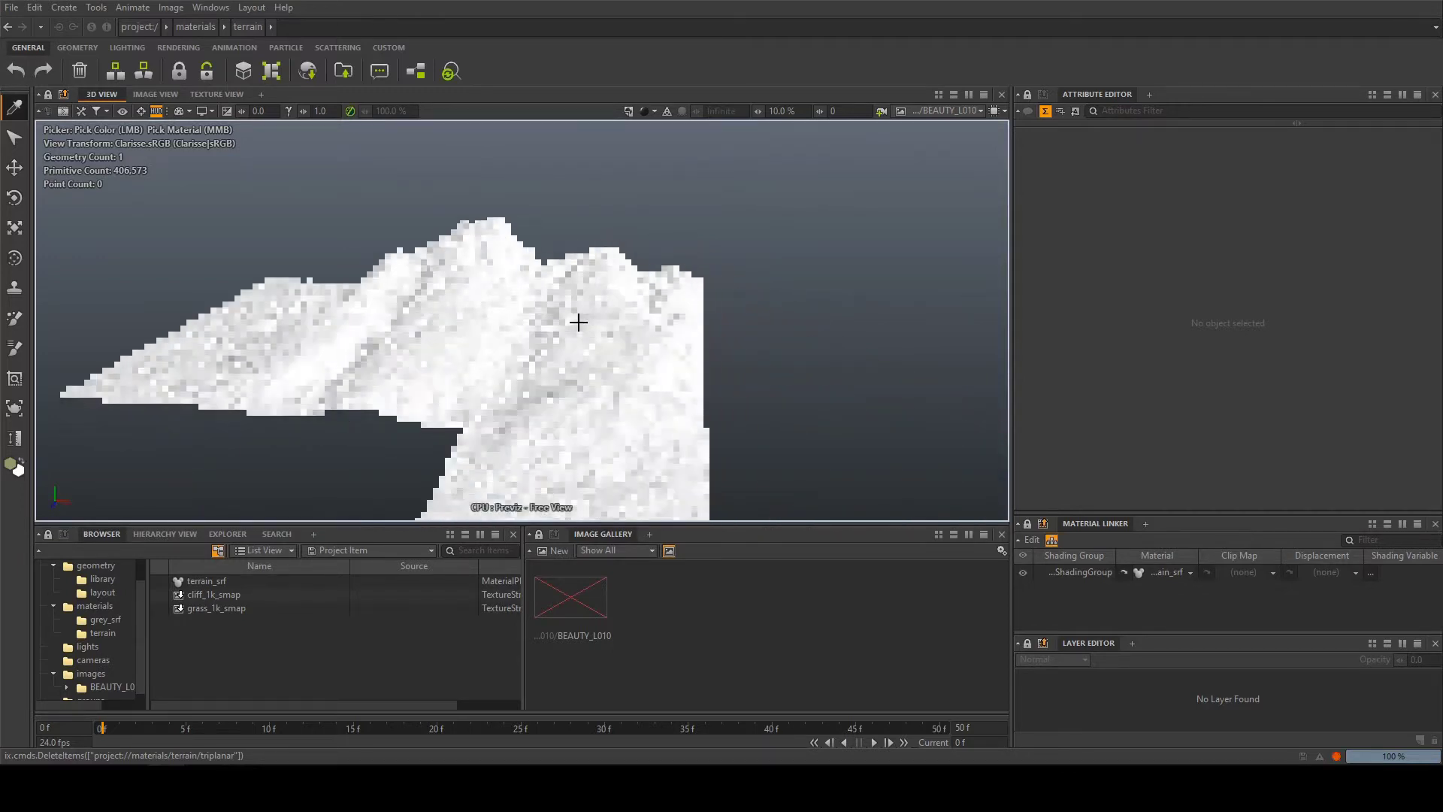
{"action": "right_click", "coordinate": [219, 639]}
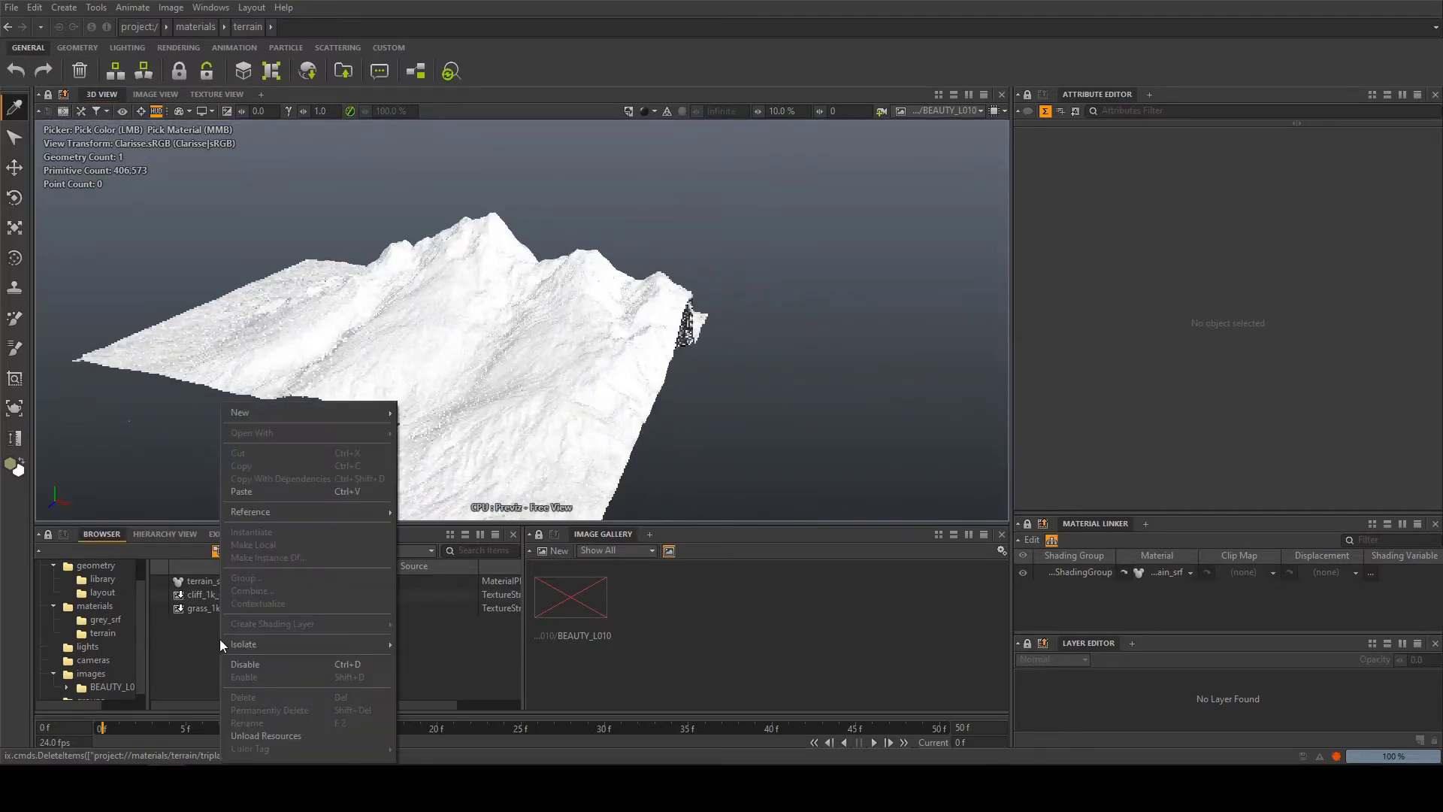
{"action": "type", "text": "tri"}
{"action": "key", "text": "Return"}
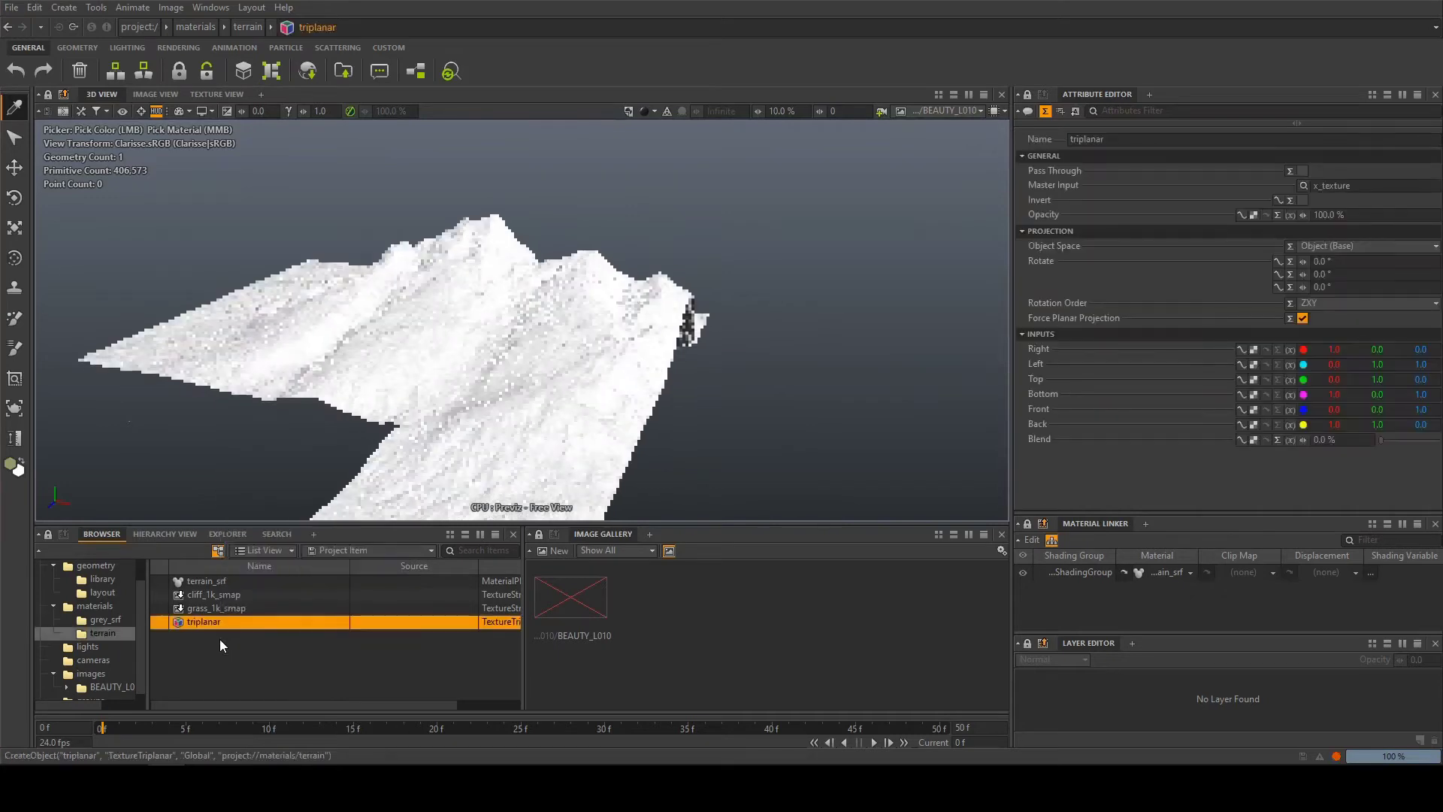
Plug the triplanar texture into terrain_srf's Base Color.
{"action": "left_click", "coordinate": [223, 580]}
{"action": "left_click_drag", "start_coordinate": [248, 618], "coordinate": [1252, 326]}
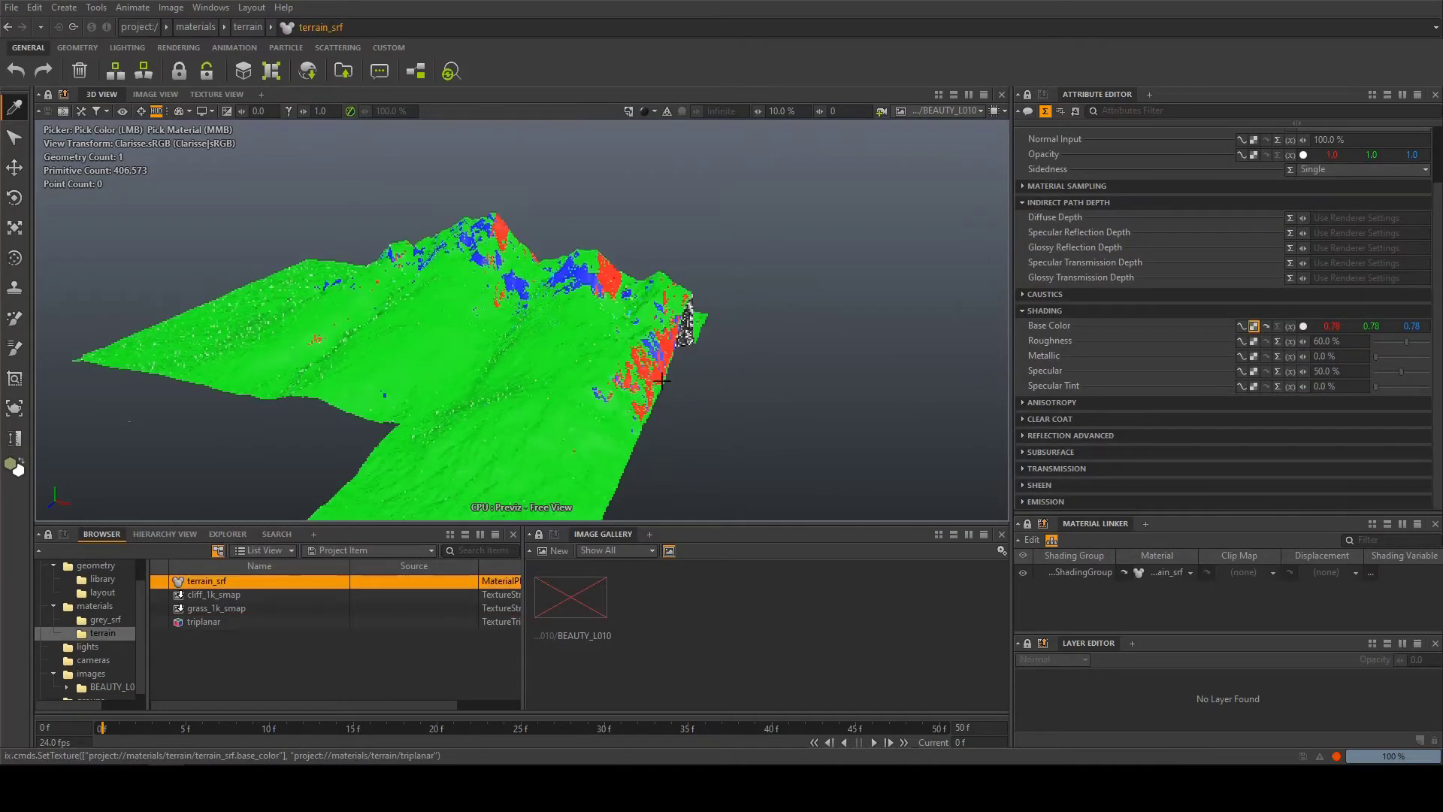
{"action": "key", "text": "w"}
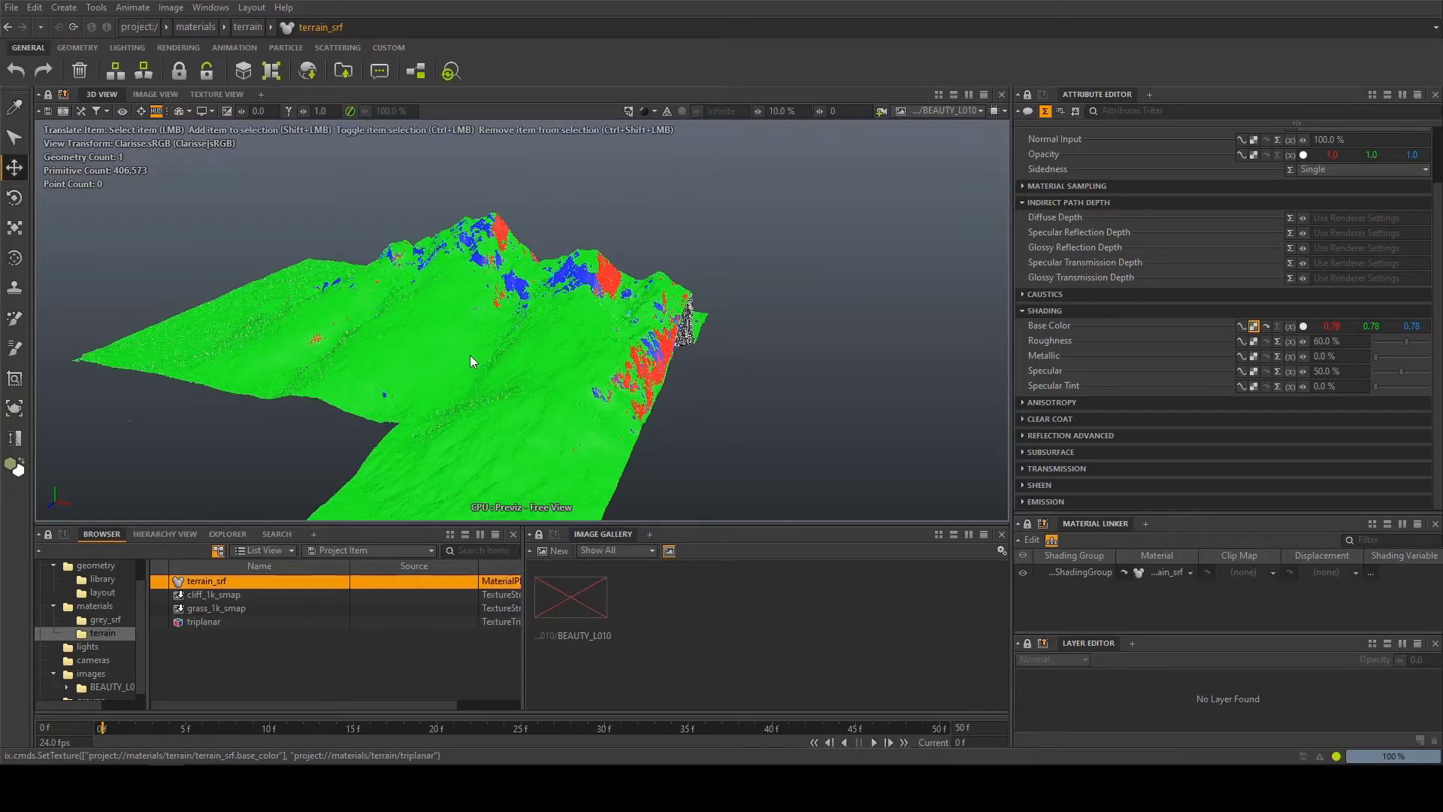
{"action": "left_click", "coordinate": [470, 353]}
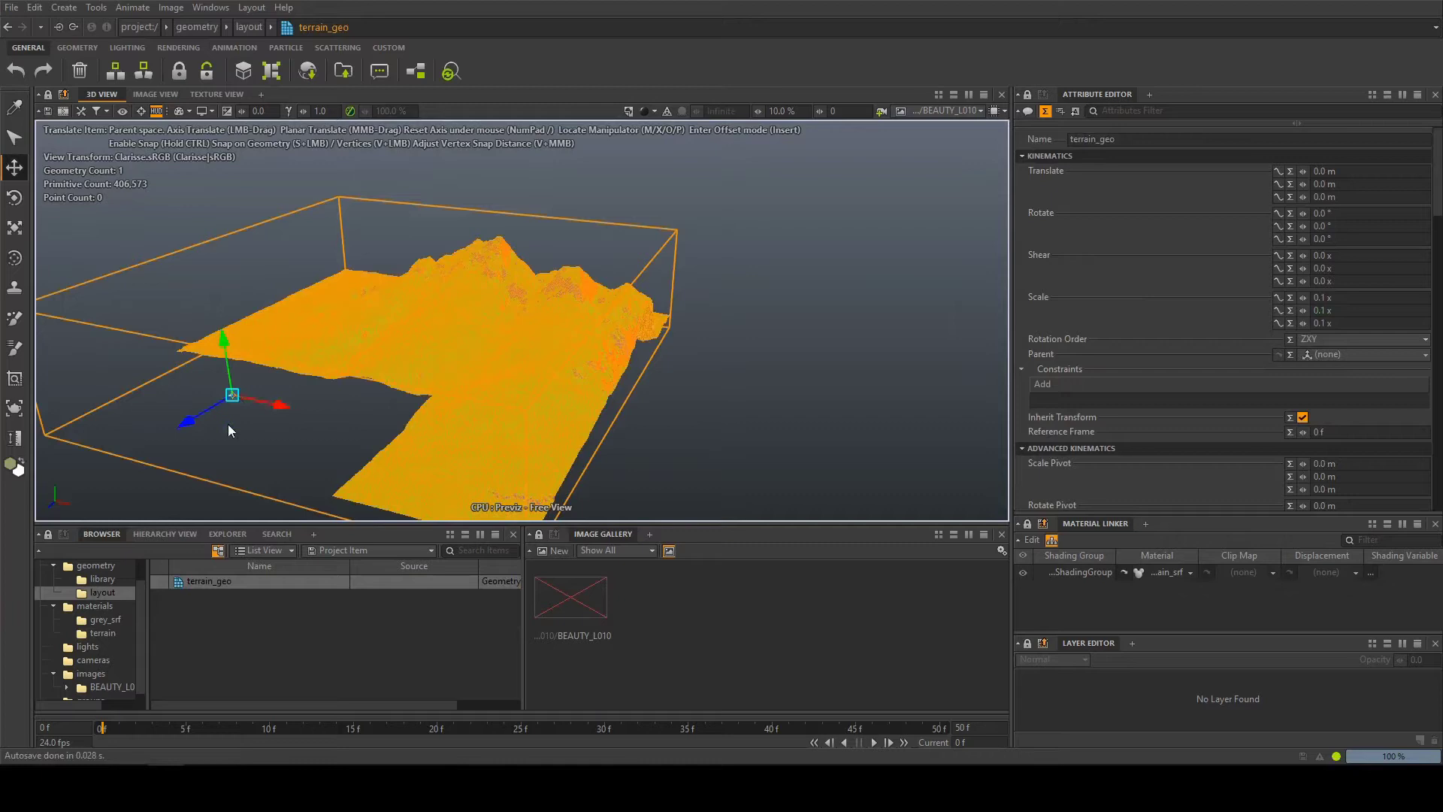
{"action": "left_click", "coordinate": [763, 349]}
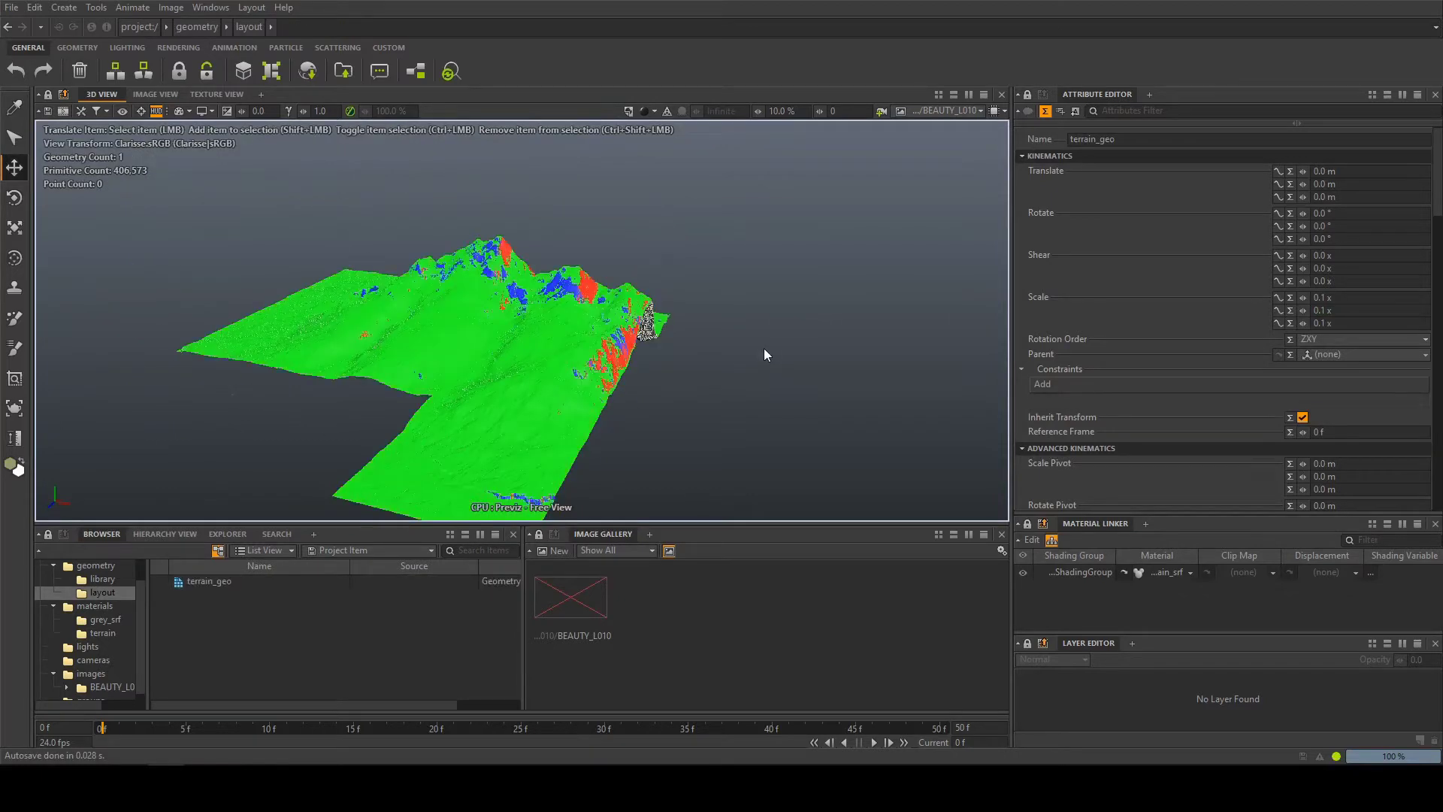
{"action": "scroll", "coordinate": [696, 368], "scroll_direction": "up", "scroll_amount": 5}
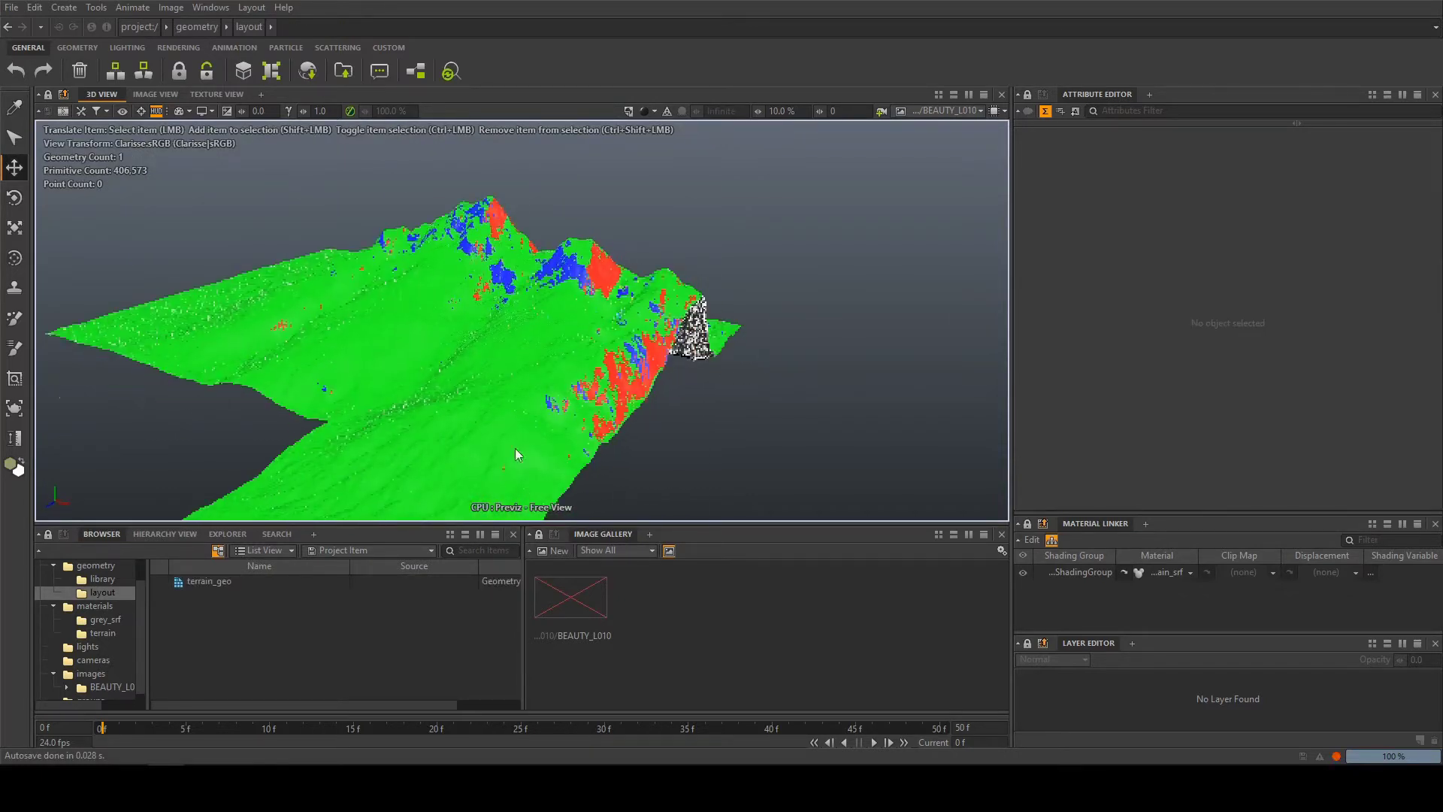
{"action": "scroll", "coordinate": [611, 448], "scroll_direction": "up", "scroll_amount": 2}
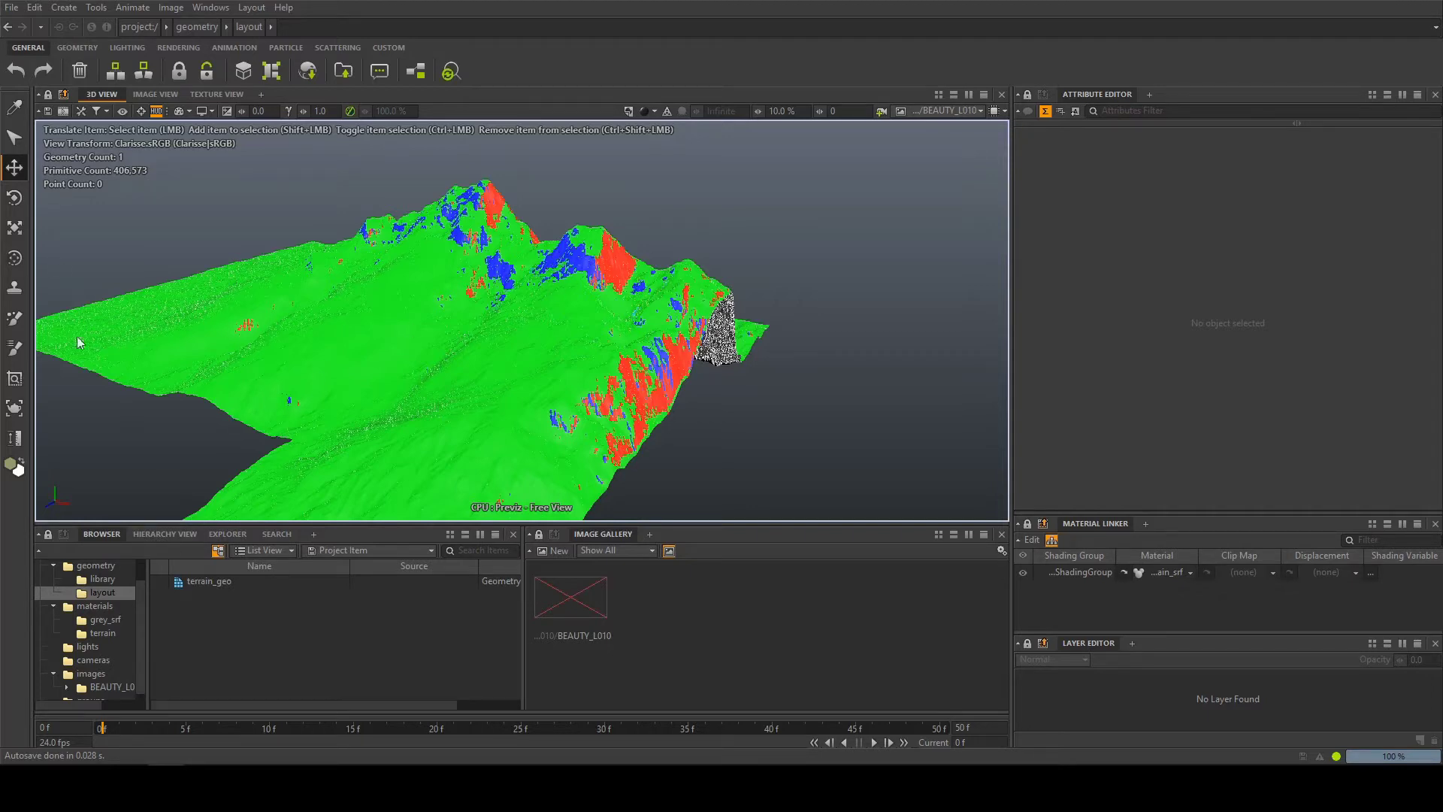
Select the triplanar texture and orbit around the terrain to see which slopes turn green, red or blue.
{"action": "left_click", "coordinate": [110, 634]}
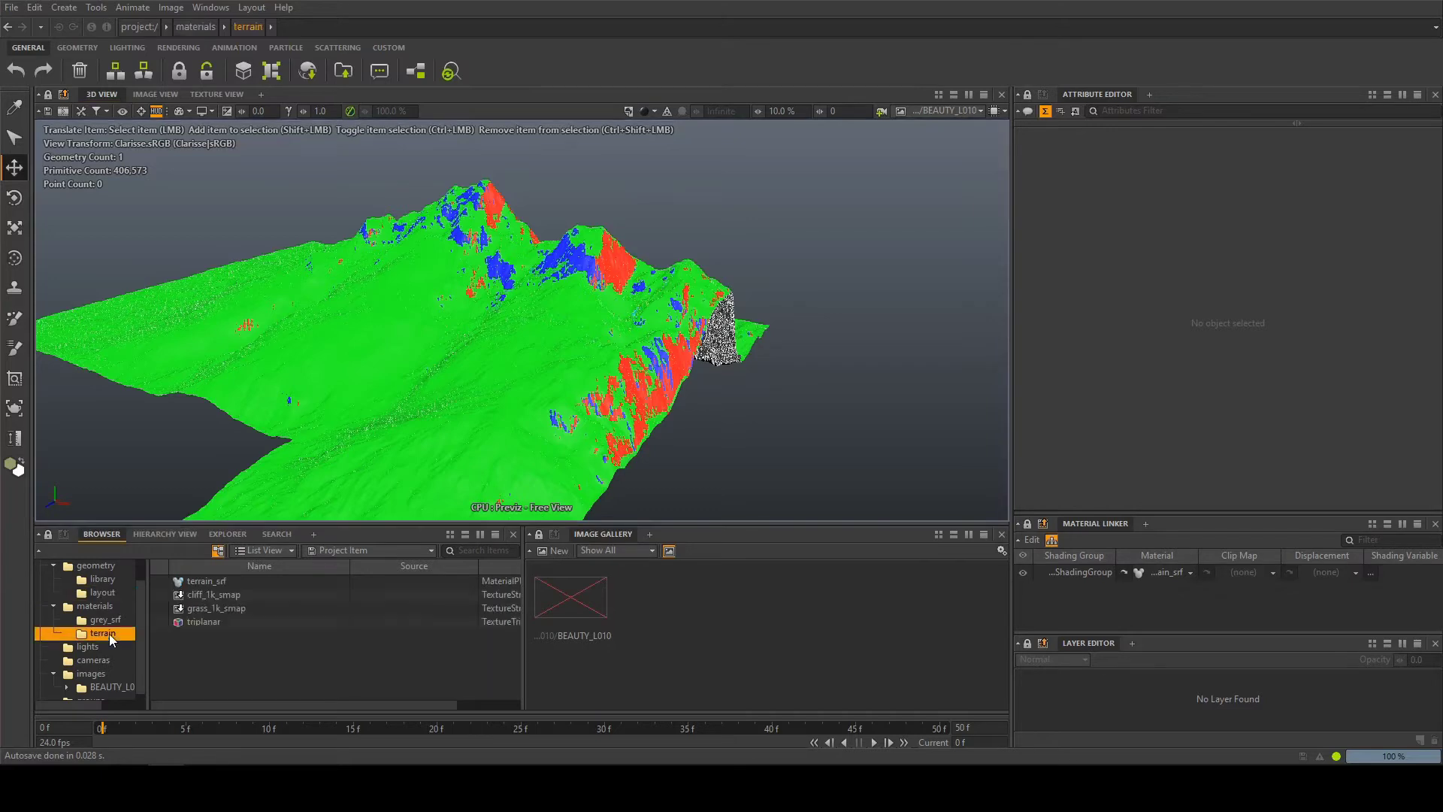
{"action": "left_click", "coordinate": [198, 623]}
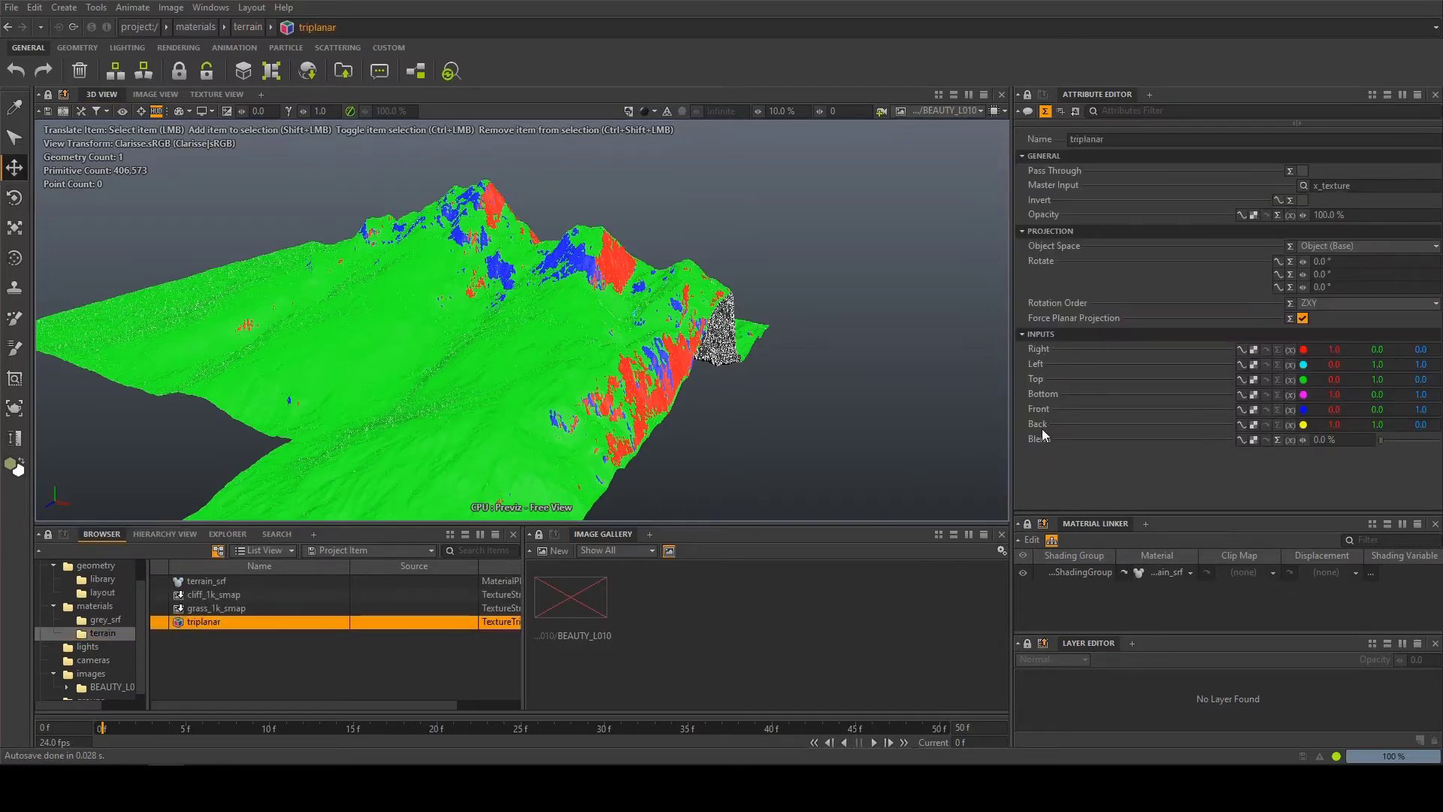
{"action": "left_click", "coordinate": [797, 403]}
{"action": "left_click_drag", "start_coordinate": [750, 376], "coordinate": [668, 385], "text": "alt"}
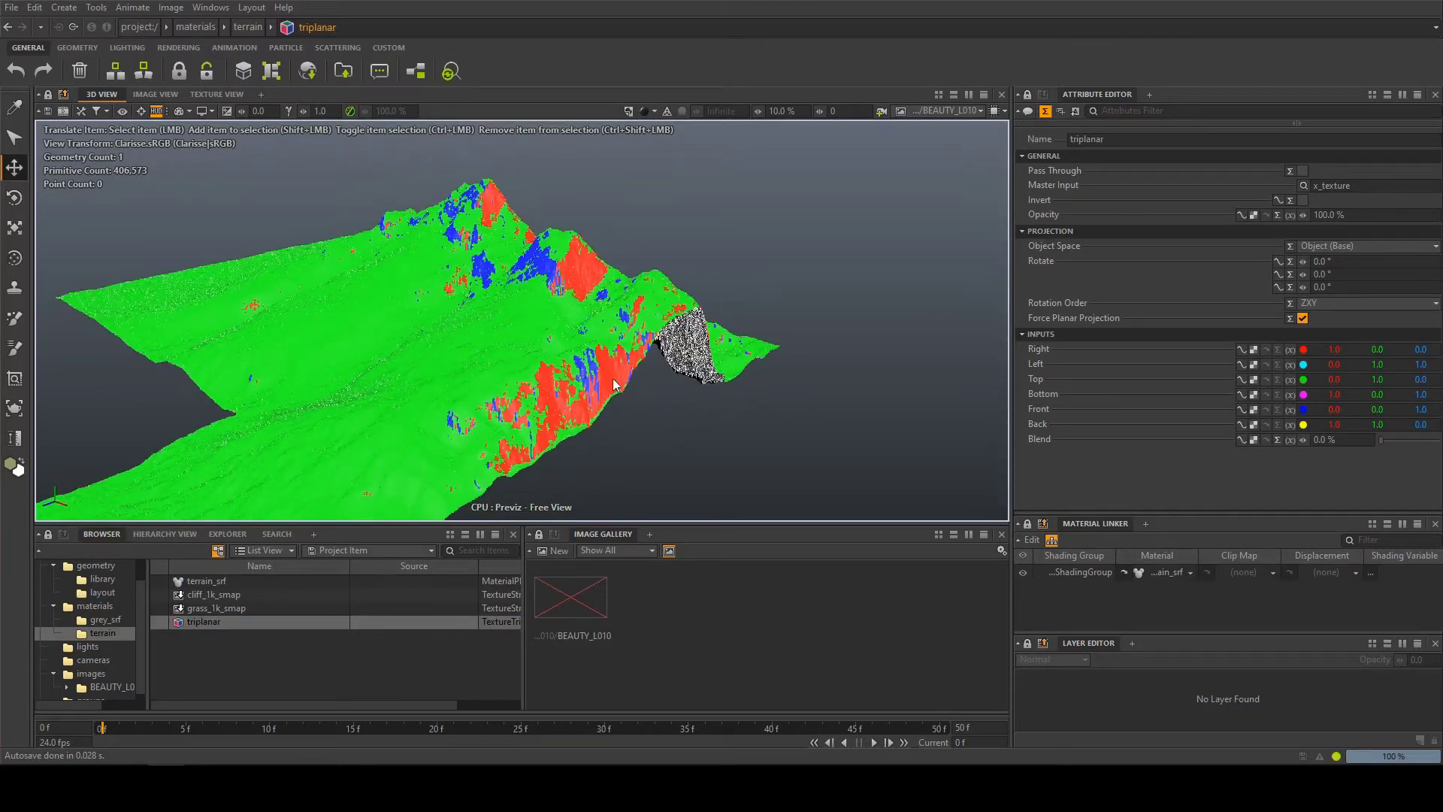
{"action": "left_click_drag", "start_coordinate": [618, 383], "coordinate": [448, 302], "text": "alt"}
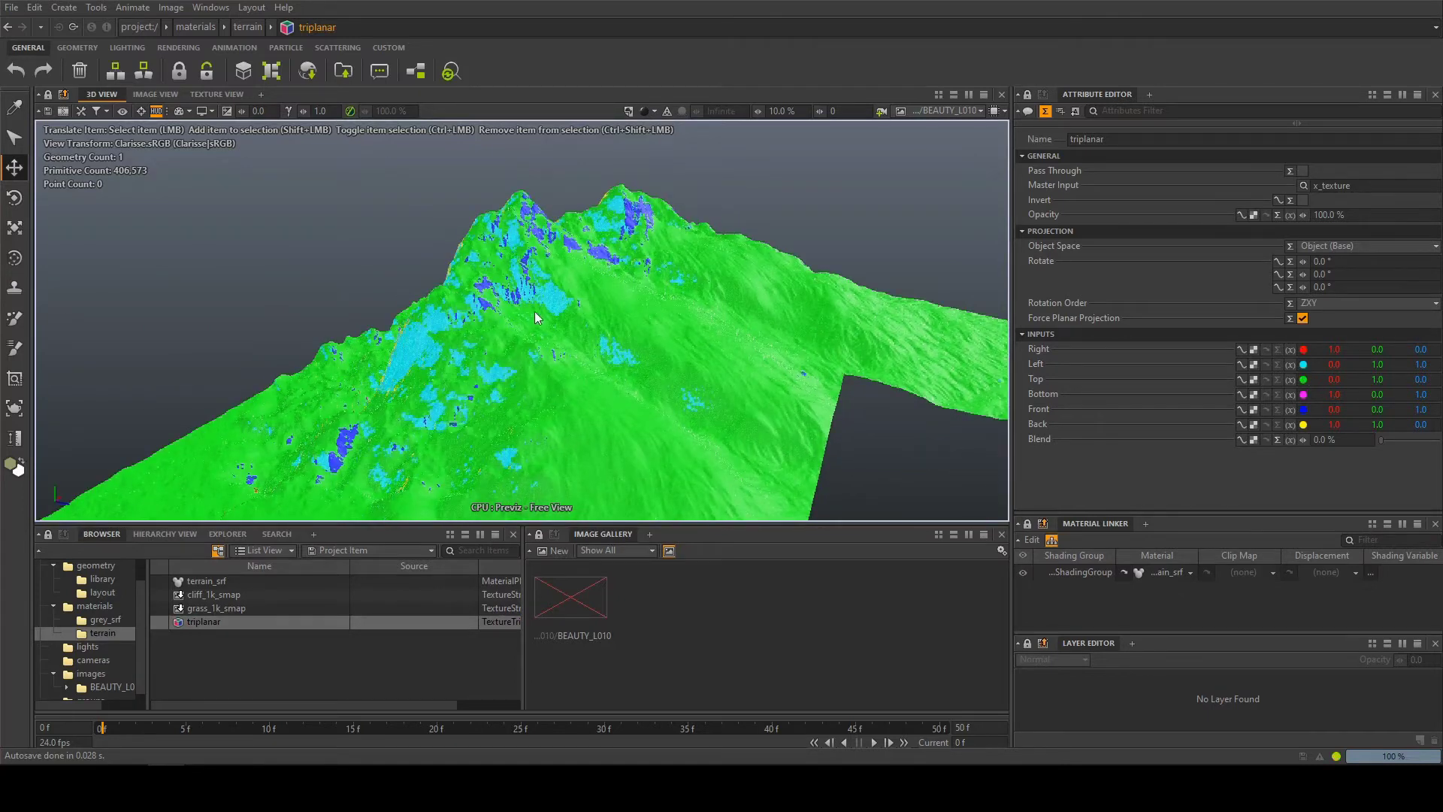
{"action": "scroll", "coordinate": [607, 347], "scroll_direction": "down", "scroll_amount": 5}
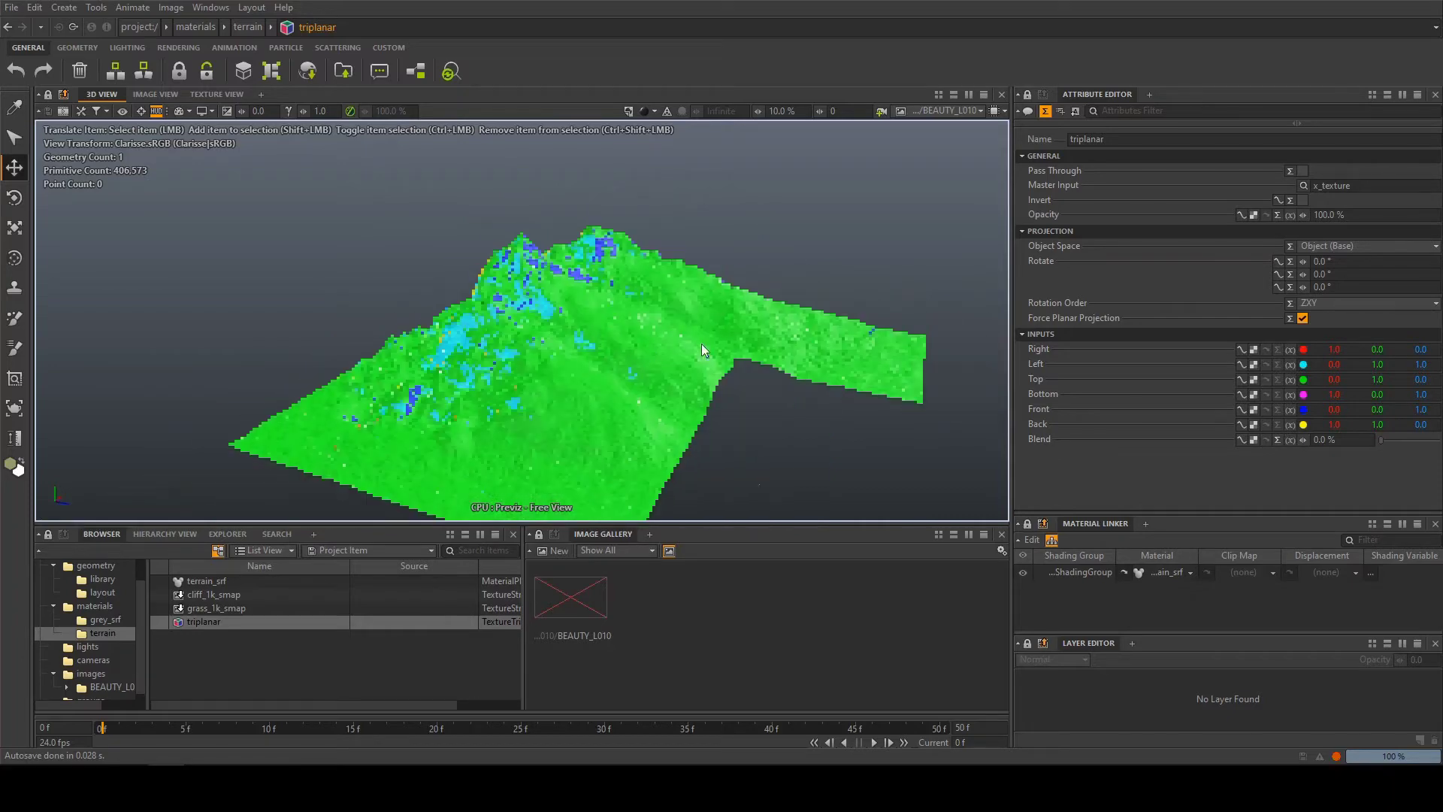
{"action": "left_click_drag", "start_coordinate": [702, 344], "coordinate": [496, 319], "text": "alt"}
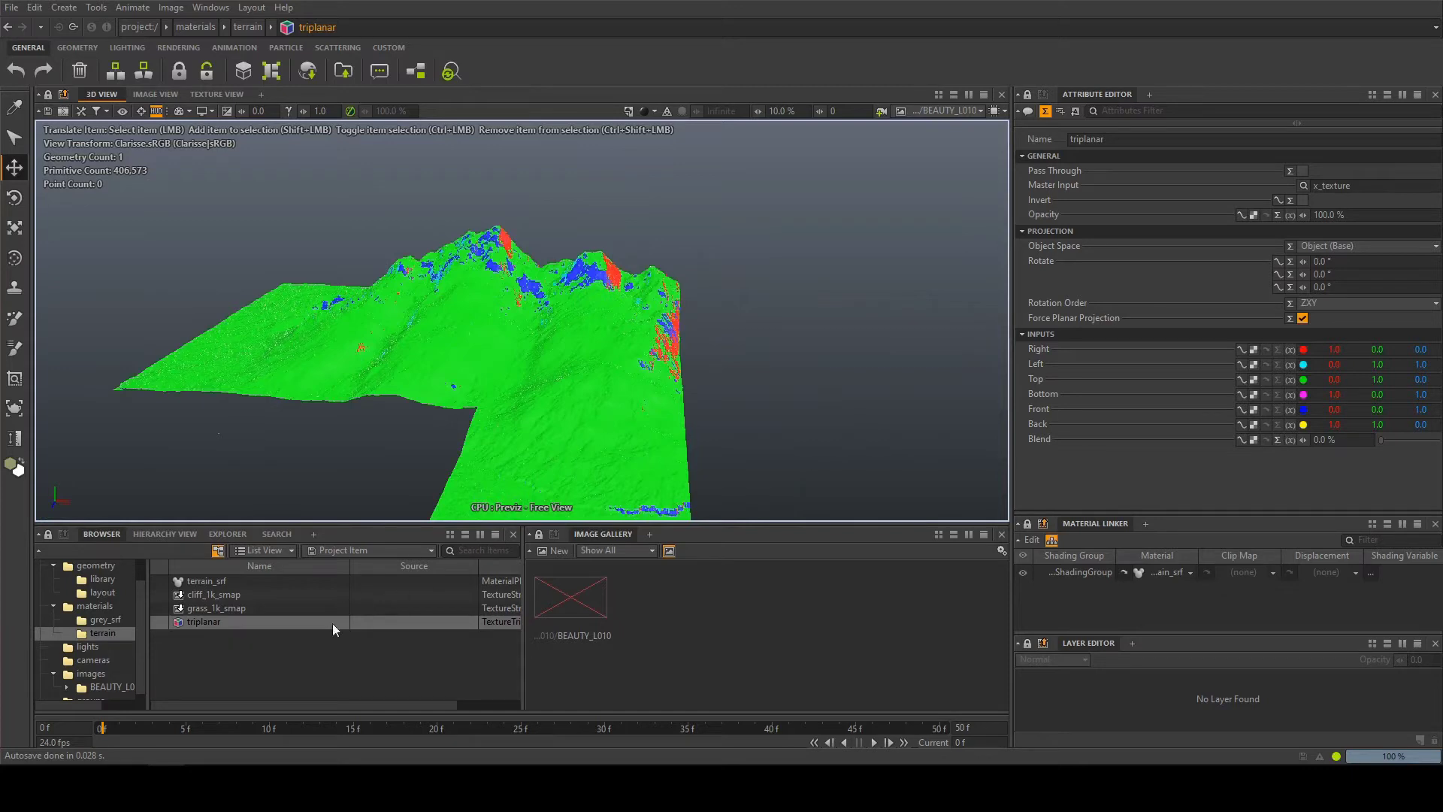
Open terrain_srf's material node graph and enlarge the editor window.
{"action": "double_click", "coordinate": [203, 581]}
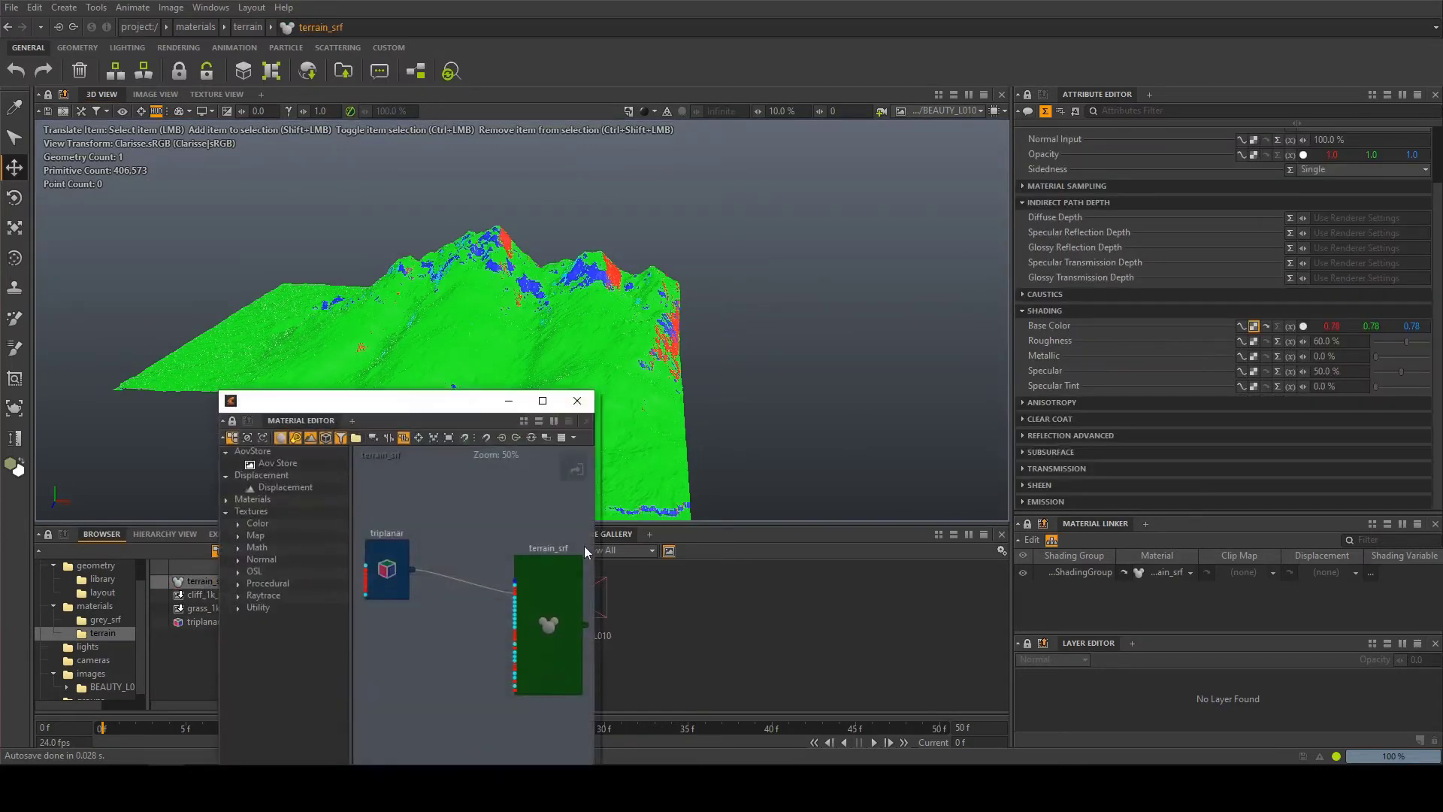
{"action": "left_click_drag", "start_coordinate": [595, 532], "coordinate": [962, 532]}
{"action": "left_click_drag", "start_coordinate": [635, 404], "coordinate": [876, 290]}
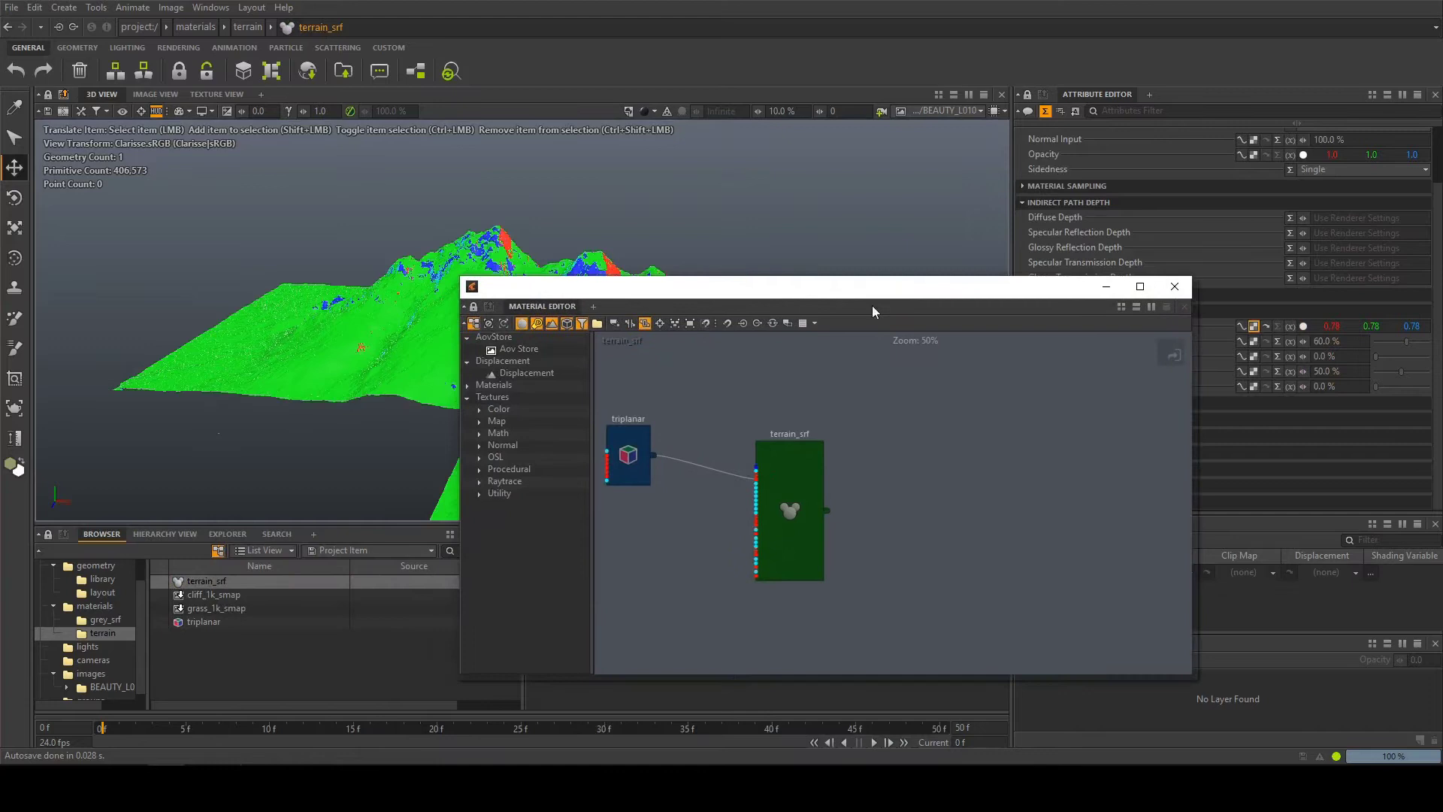
{"action": "middle_click_drag", "start_coordinate": [804, 421], "coordinate": [1025, 427]}
{"action": "middle_click_drag", "start_coordinate": [805, 455], "coordinate": [846, 468]}
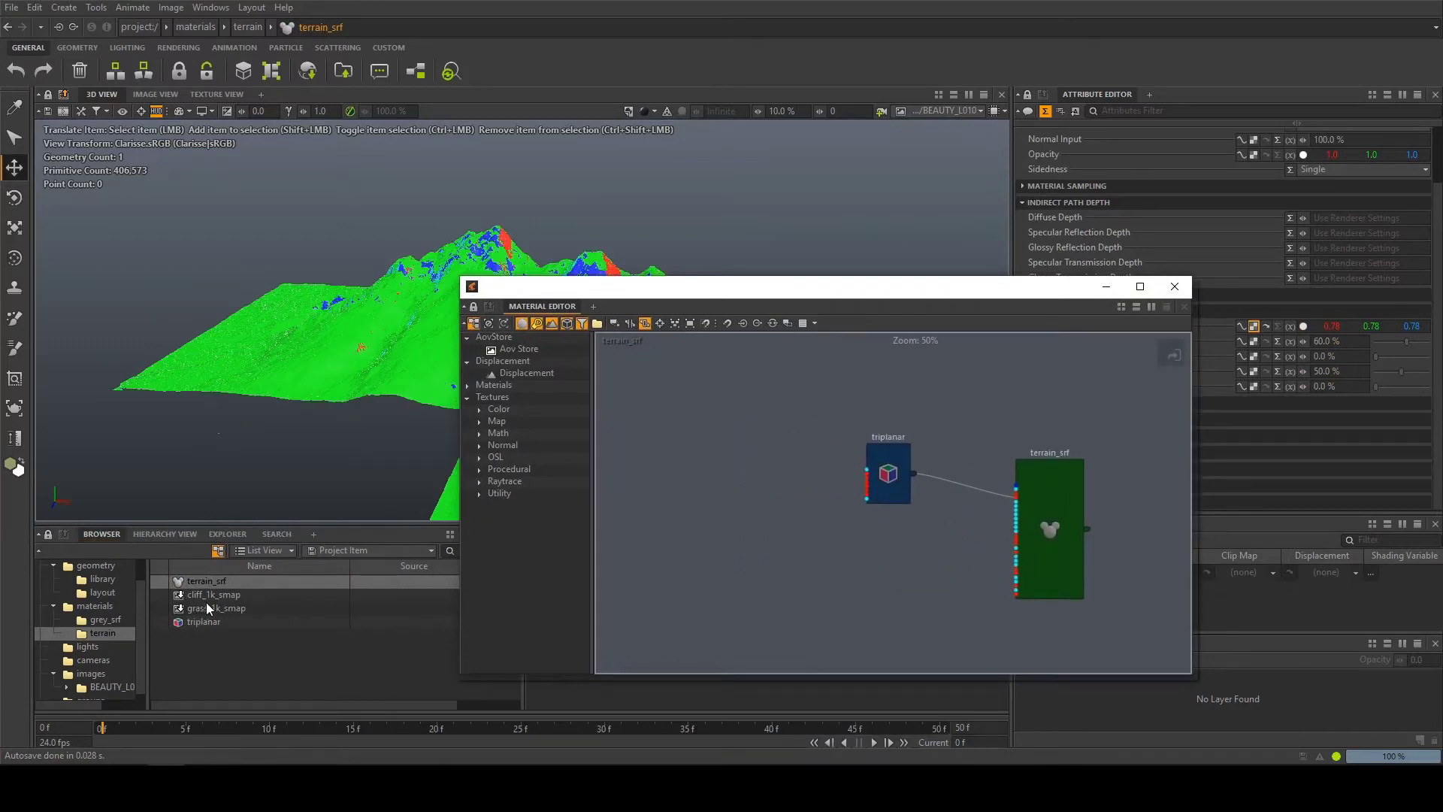
Add cliff_1k_smap and grass_1k_smap to the graph as nodes.
{"action": "left_click", "coordinate": [207, 593]}
{"action": "left_click", "coordinate": [206, 608], "text": "shift"}
{"action": "left_click_drag", "start_coordinate": [192, 611], "coordinate": [676, 477]}
{"action": "scroll", "coordinate": [841, 504], "scroll_direction": "up", "scroll_amount": 3}
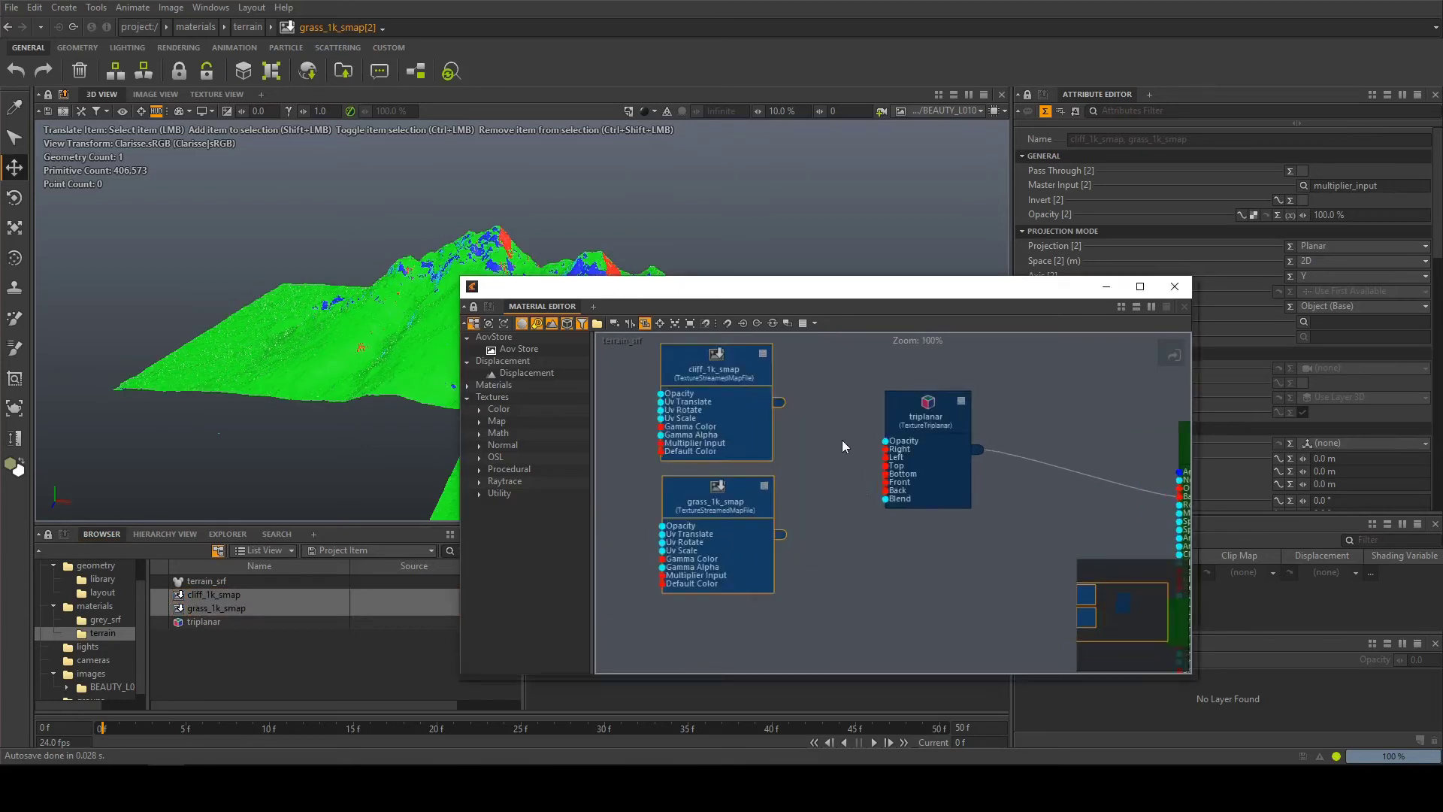
{"action": "middle_click_drag", "start_coordinate": [841, 439], "coordinate": [802, 462]}
{"action": "left_click", "coordinate": [791, 452]}
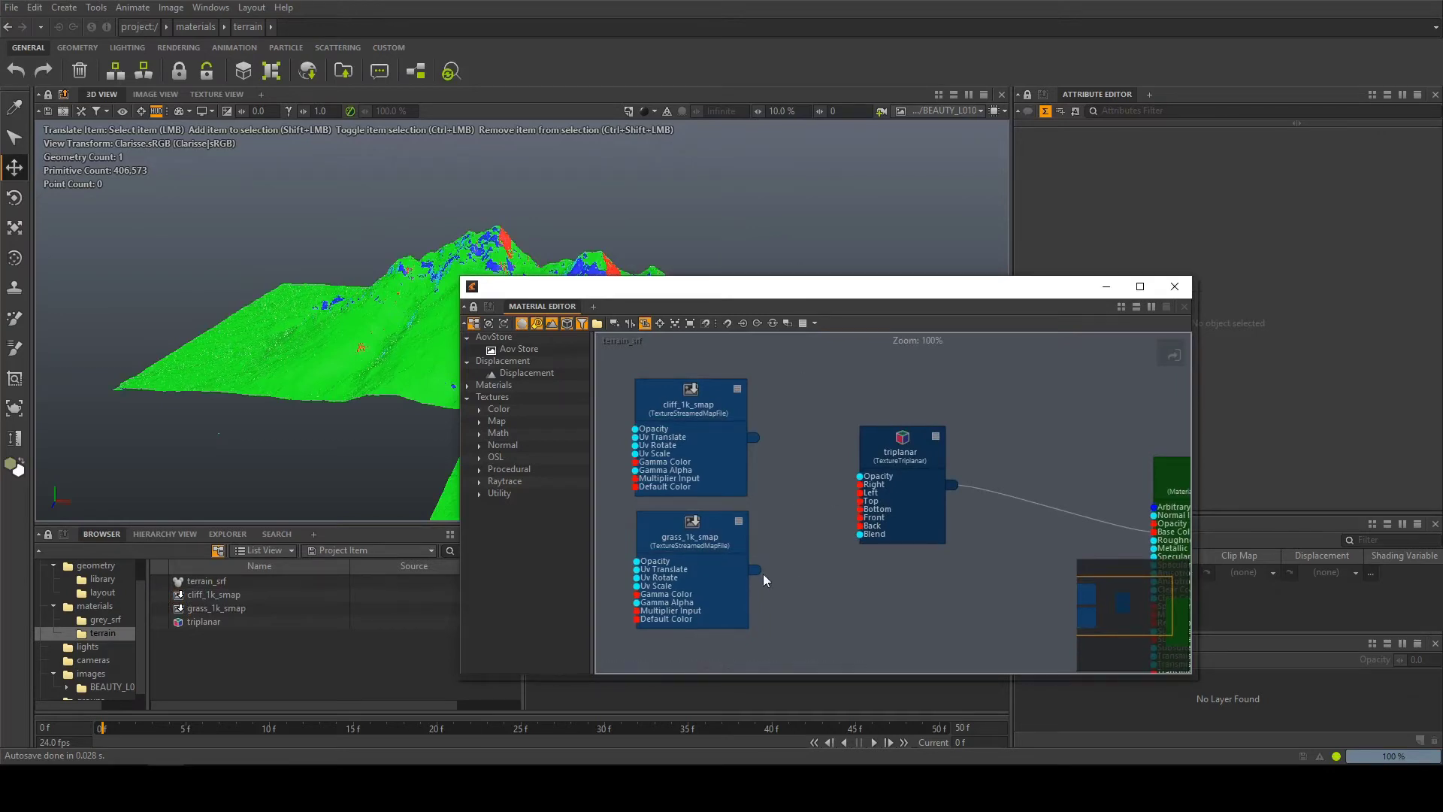
Connect grass_1k_smap to the triplanar's Top and Bottom inputs and cliff_1k_smap to its side inputs.
{"action": "mouse_move", "coordinate": [756, 569]}
{"action": "left_mouse_down"}
{"action": "mouse_move", "coordinate": [841, 530]}
{"action": "mouse_move", "coordinate": [861, 501]}
{"action": "mouse_move", "coordinate": [889, 539]}
{"action": "mouse_move", "coordinate": [860, 509]}
{"action": "left_mouse_up"}
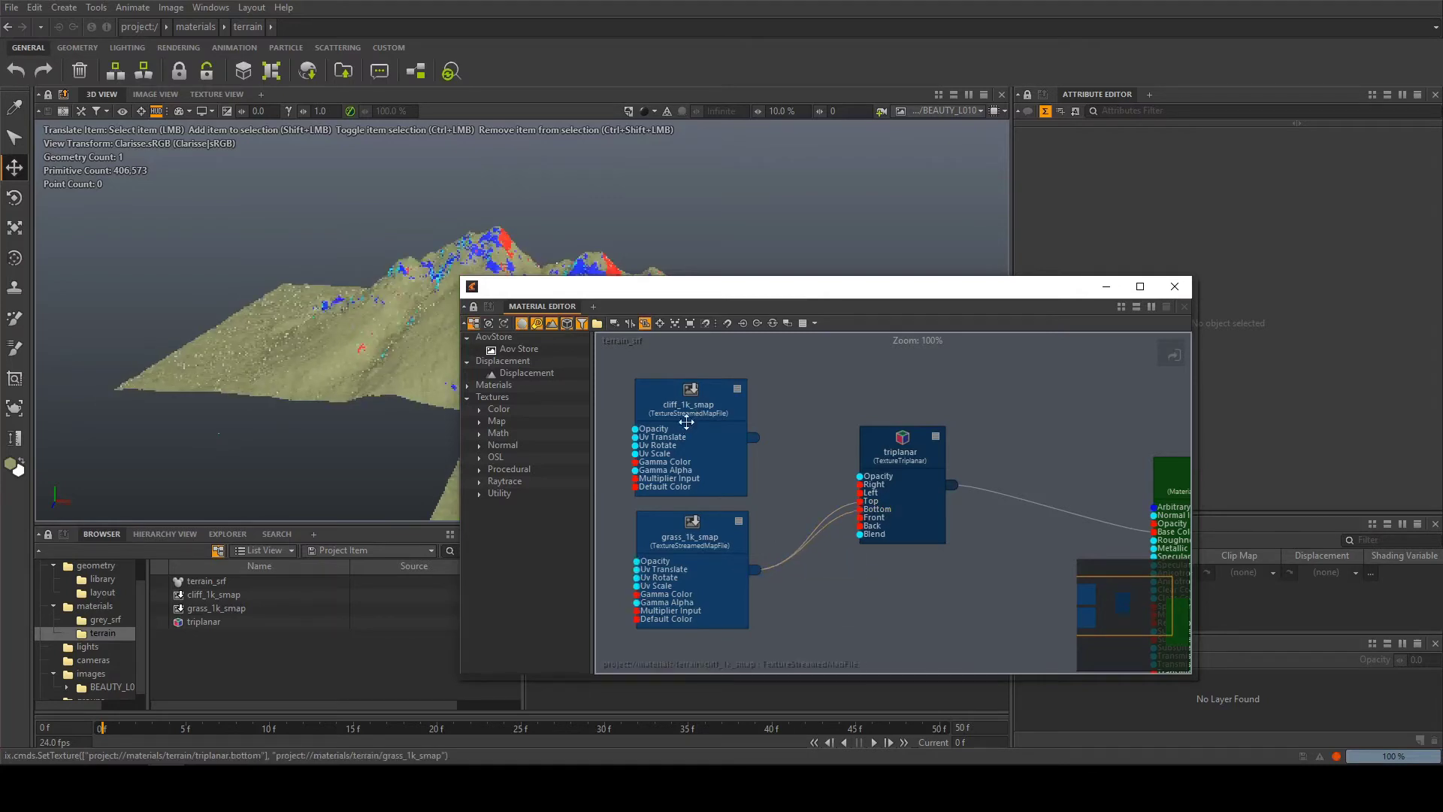
{"action": "left_click_drag", "start_coordinate": [693, 416], "coordinate": [860, 484]}
{"action": "left_click_drag", "start_coordinate": [768, 424], "coordinate": [860, 530]}
{"action": "left_click", "coordinate": [1174, 285]}
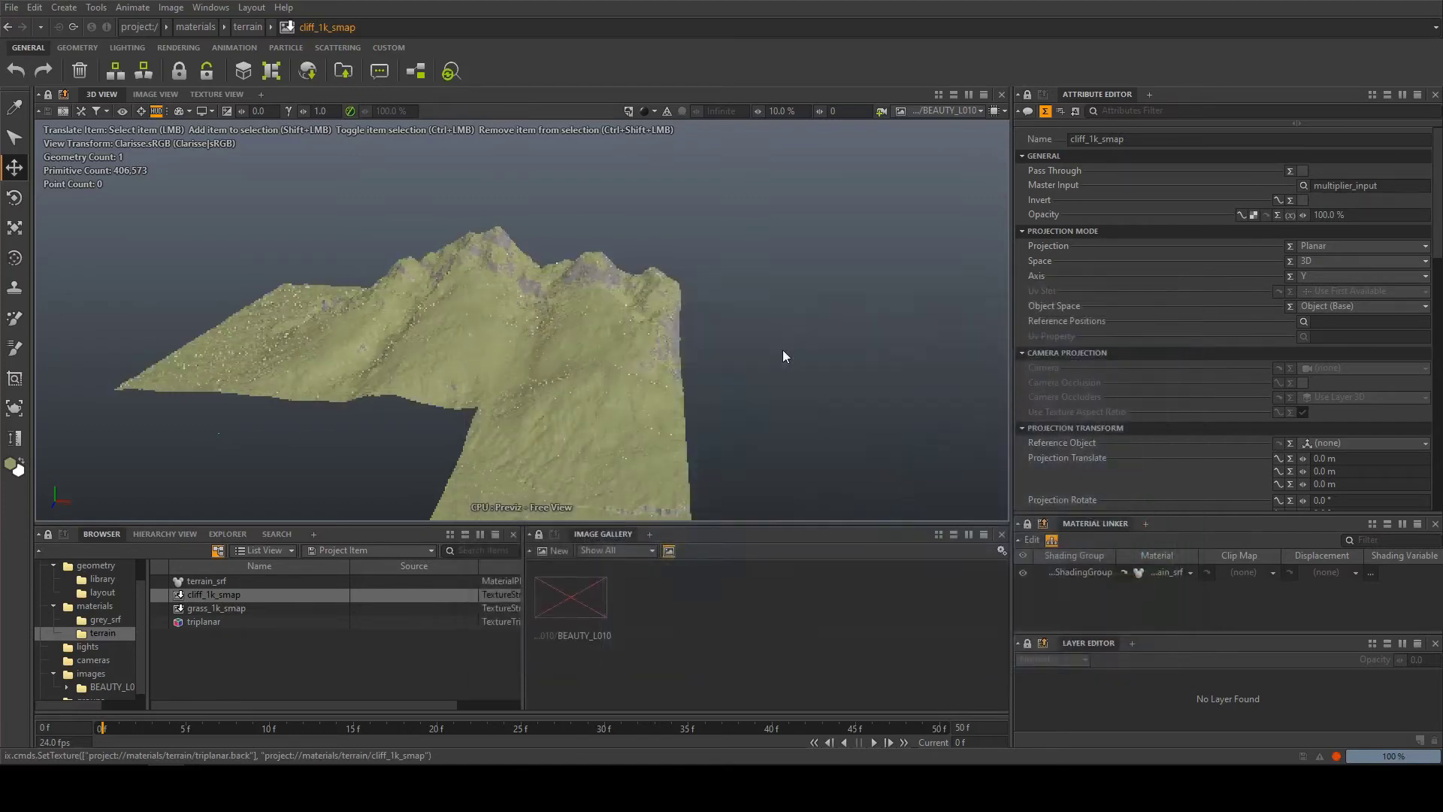
{"action": "scroll", "coordinate": [782, 354], "scroll_direction": "up", "scroll_amount": 5}
{"action": "scroll", "coordinate": [577, 275], "scroll_direction": "down", "scroll_amount": 6}
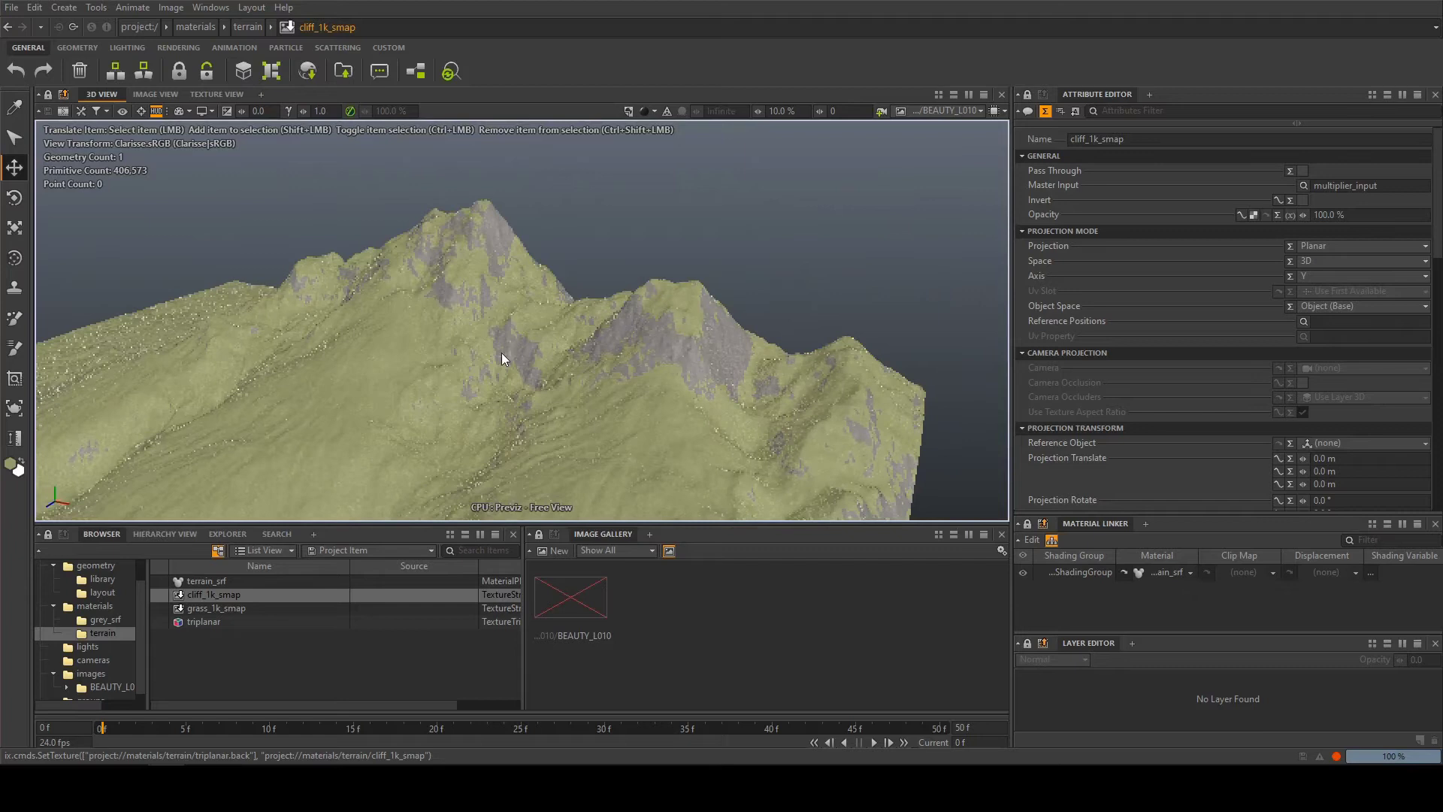
Set the triplanar Blend to 65.7% and its Object Space to Object (Deformed).
{"action": "left_click", "coordinate": [201, 621]}
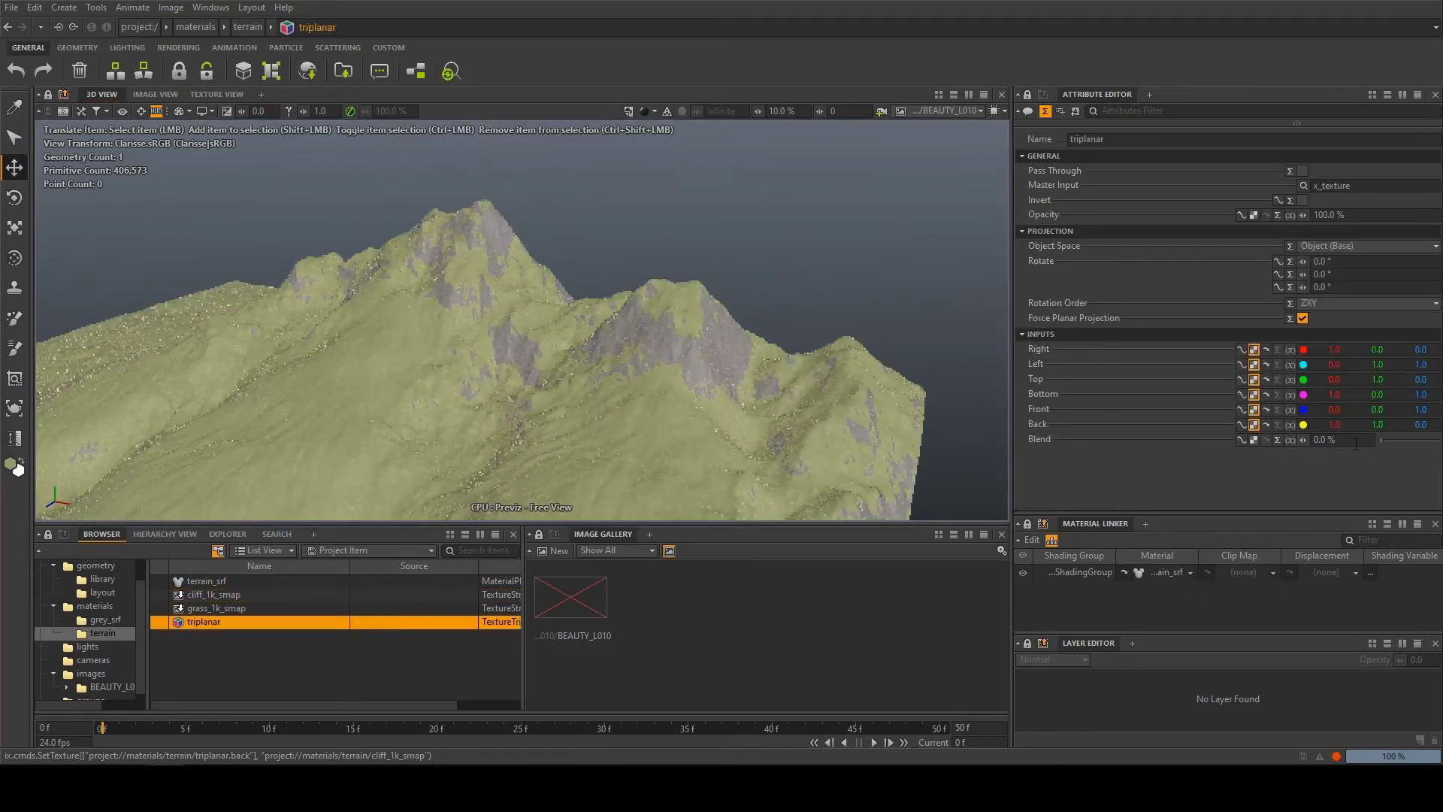
{"action": "left_click_drag", "start_coordinate": [1382, 441], "coordinate": [1439, 441]}
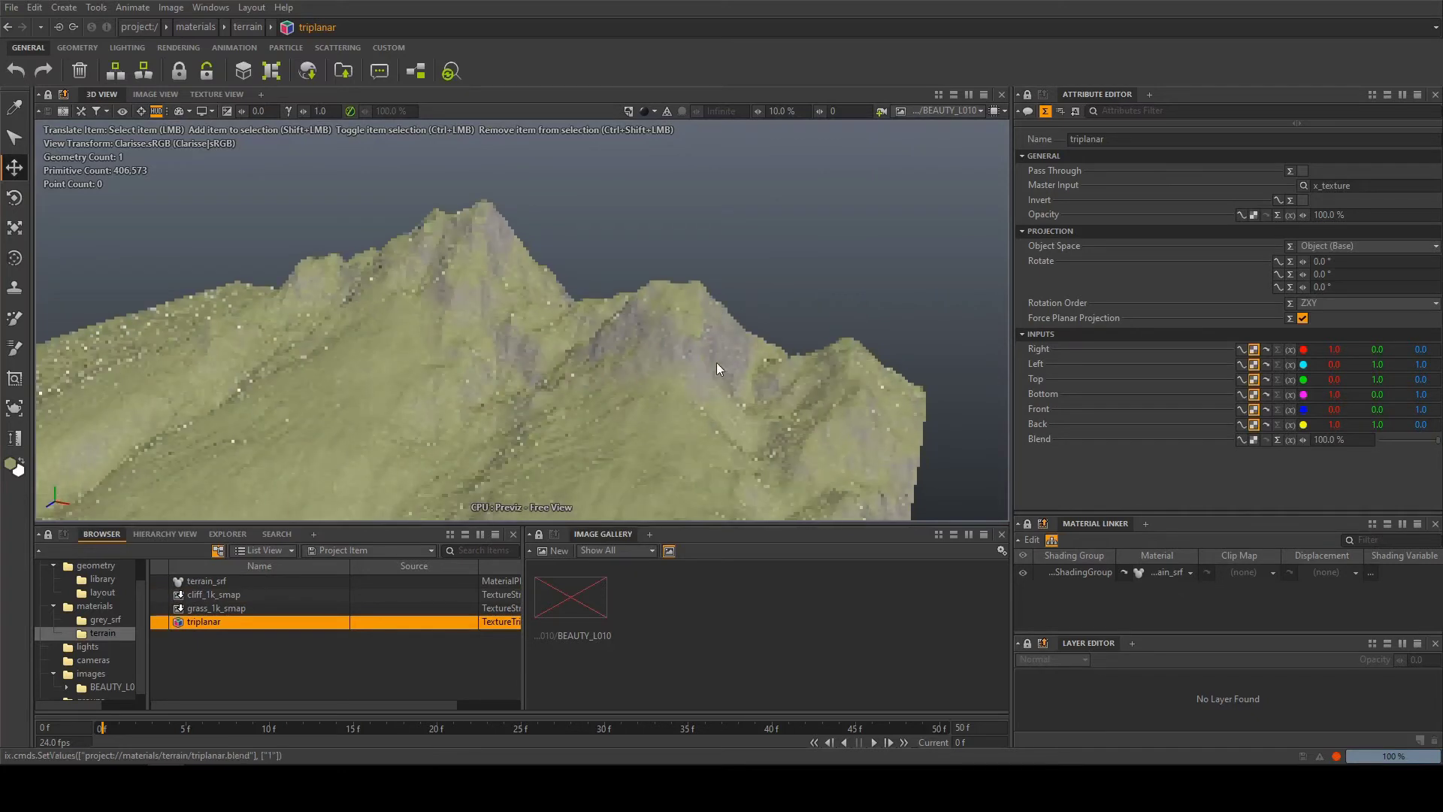
{"action": "left_click", "coordinate": [1418, 439]}
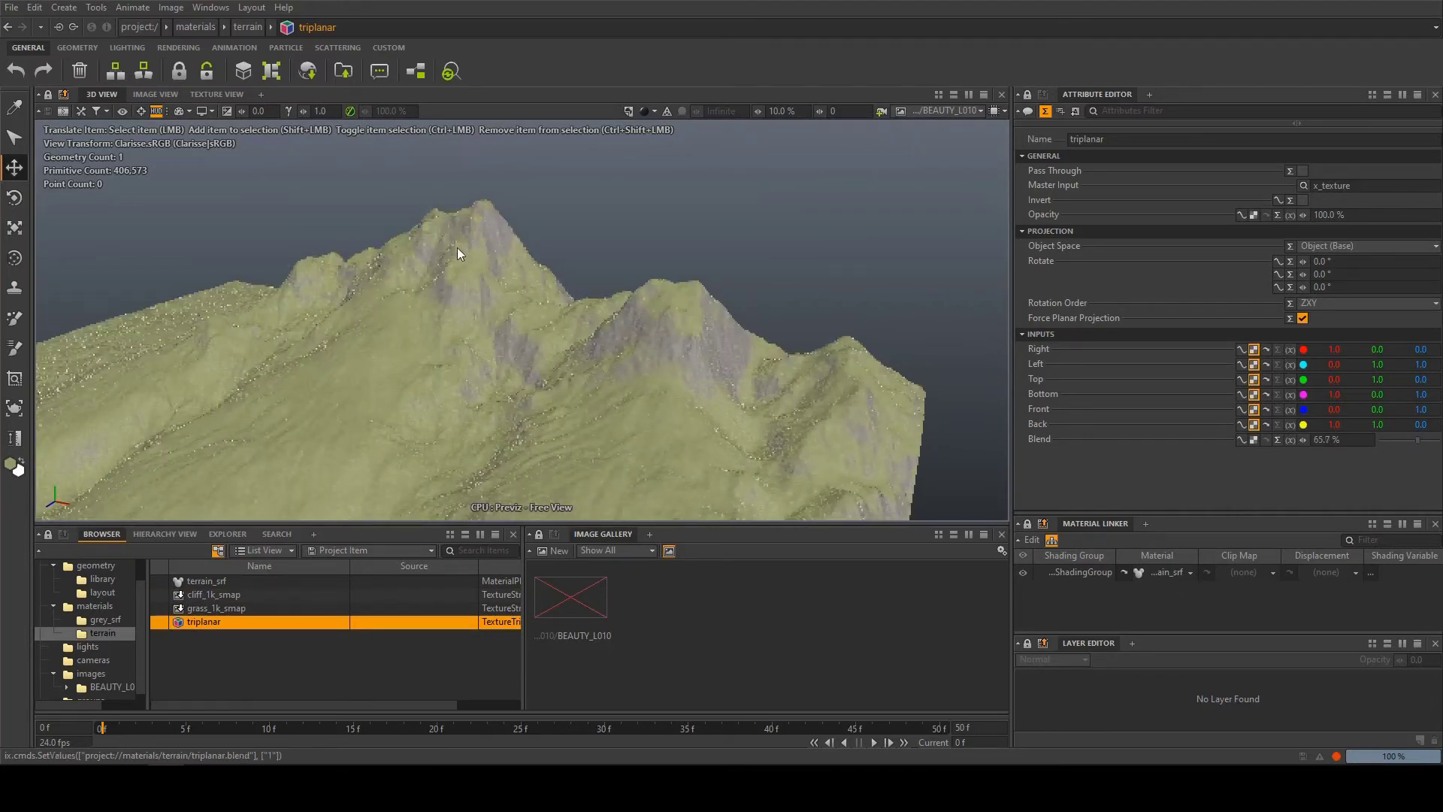
{"action": "left_click", "coordinate": [790, 406]}
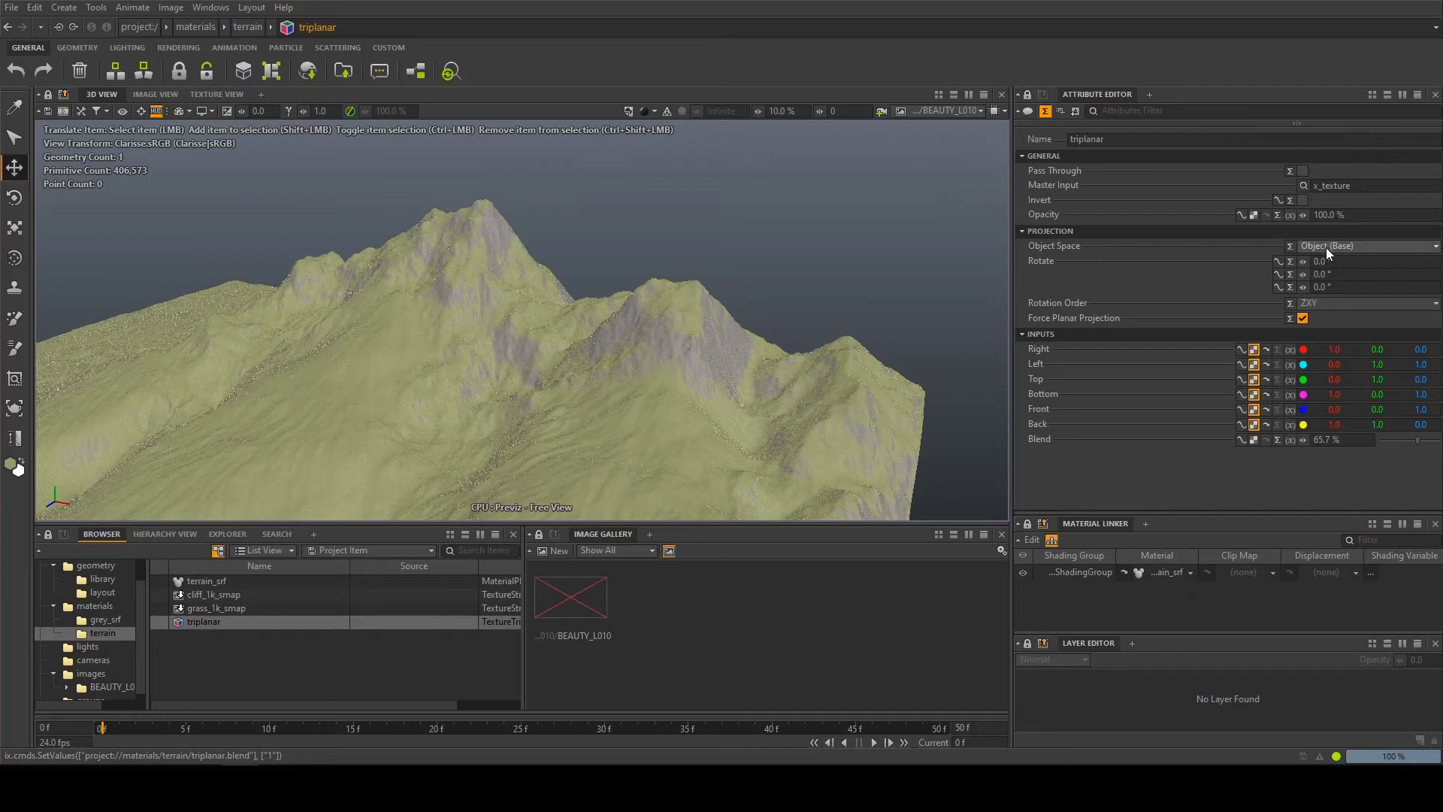
{"action": "left_click", "coordinate": [1355, 243]}
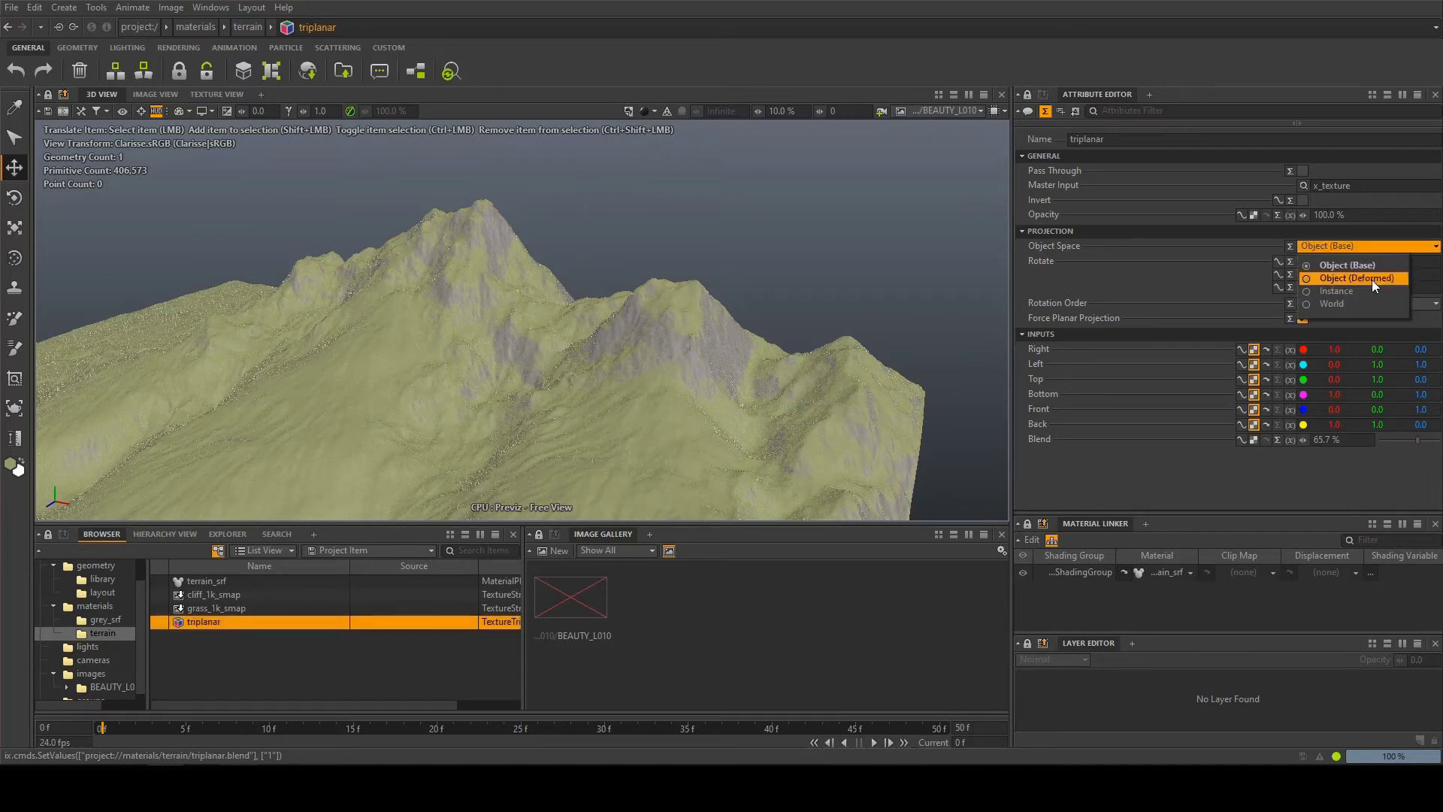
{"action": "left_click", "coordinate": [1351, 279]}
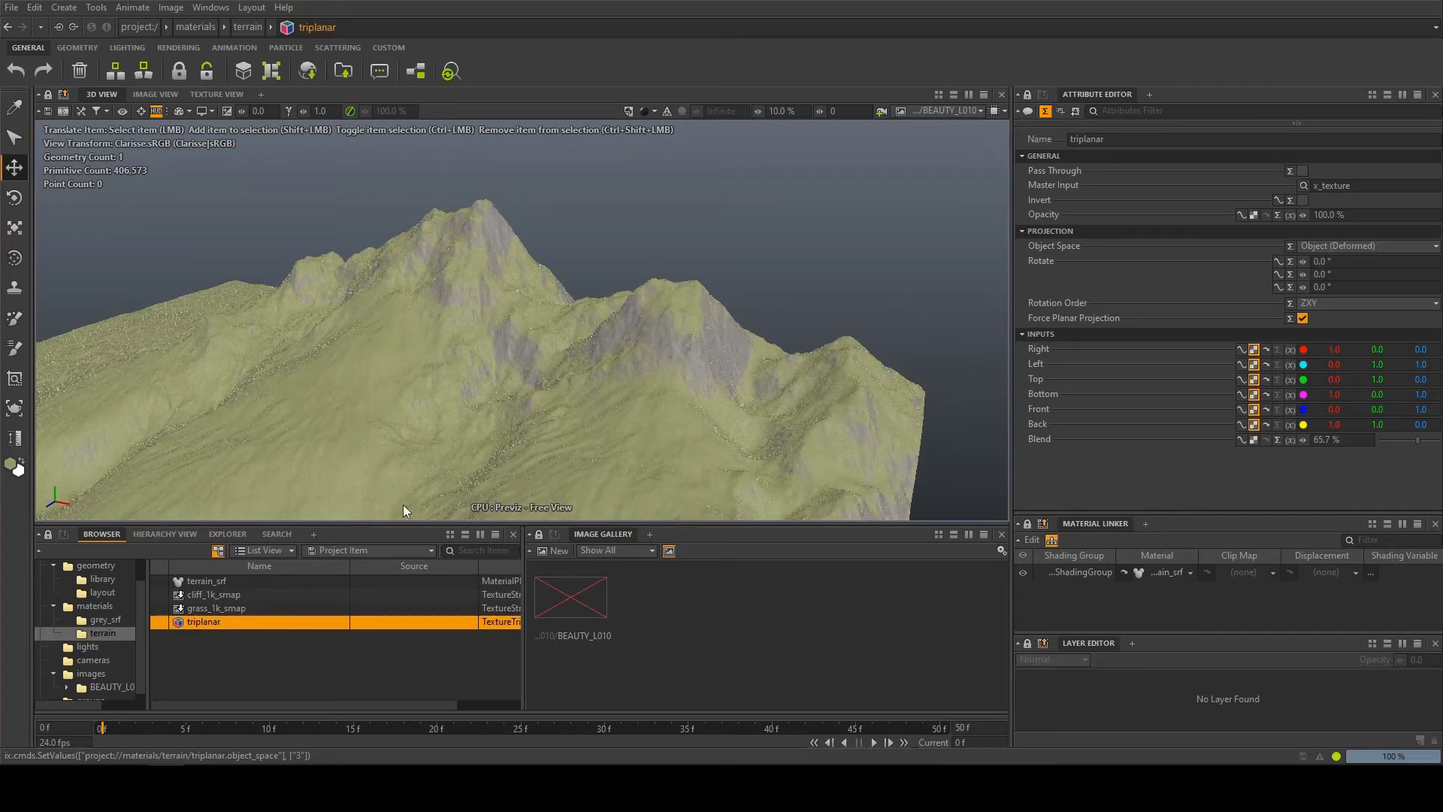
Uncheck Force Planar Projection on the triplanar texture.
{"action": "scroll", "coordinate": [439, 422], "scroll_direction": "up", "scroll_amount": 3}
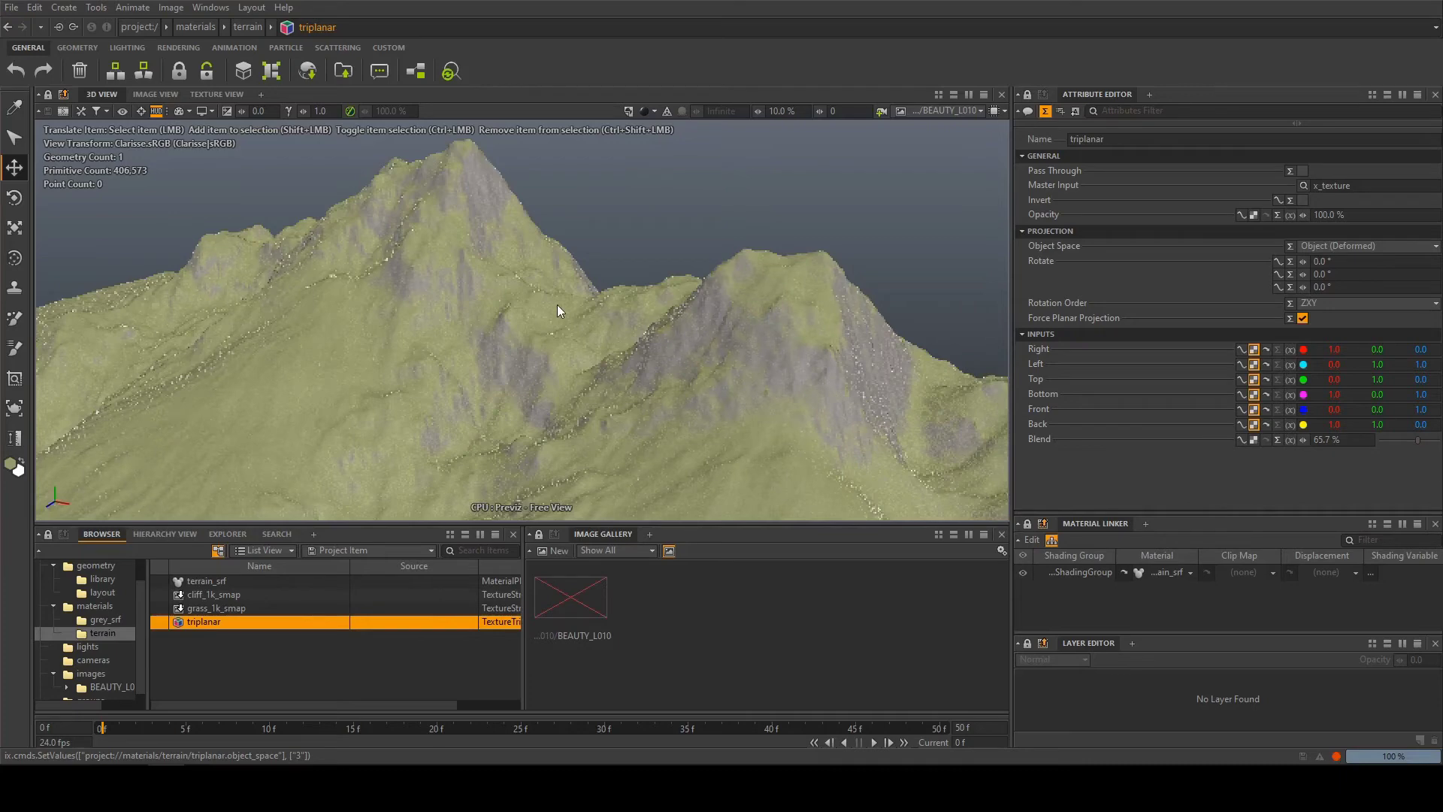
{"action": "scroll", "coordinate": [488, 372], "scroll_direction": "down", "scroll_amount": 1}
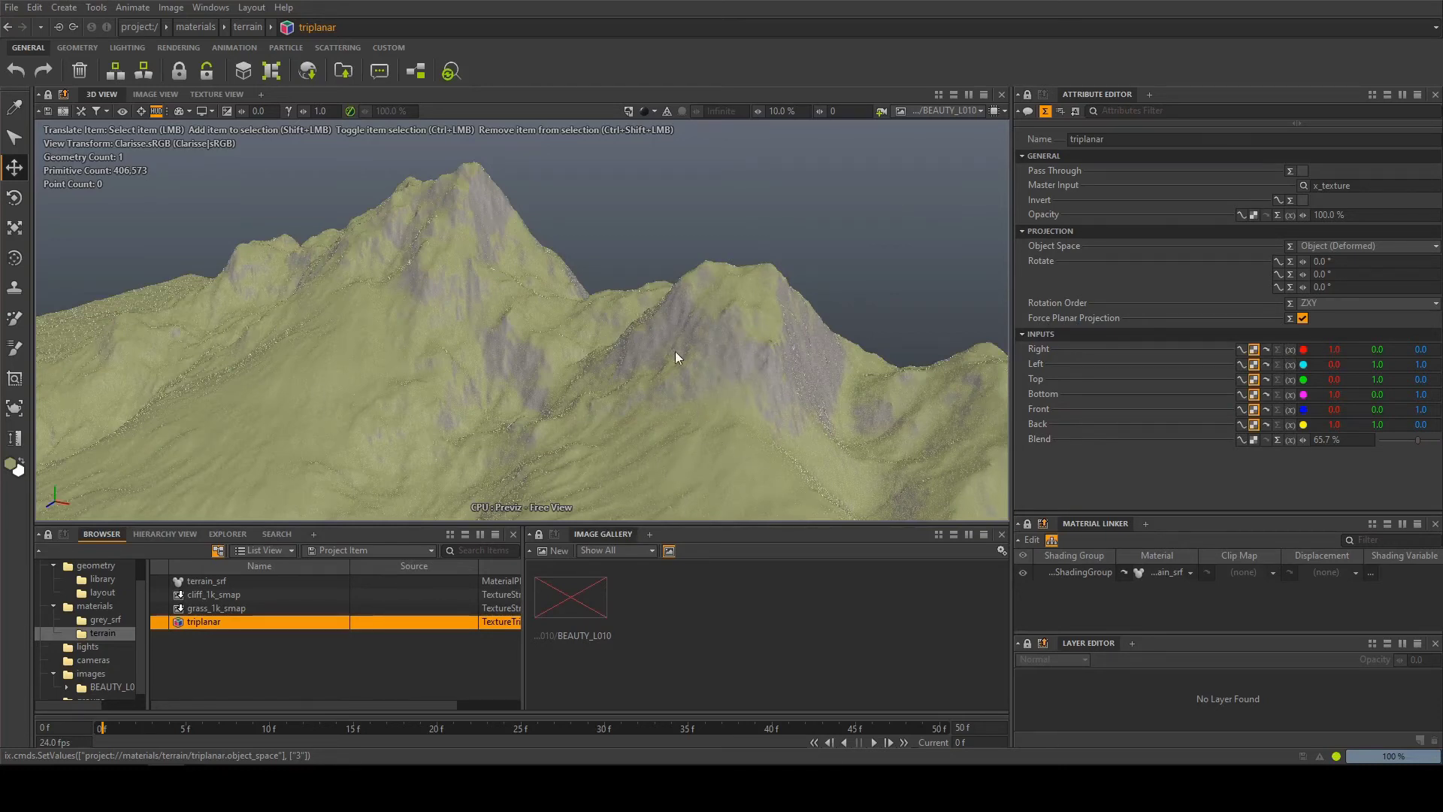
{"action": "left_click", "coordinate": [1303, 318]}
Set cliff_1k_smap's Object Space to Object (Deformed).
{"action": "left_click", "coordinate": [212, 595]}
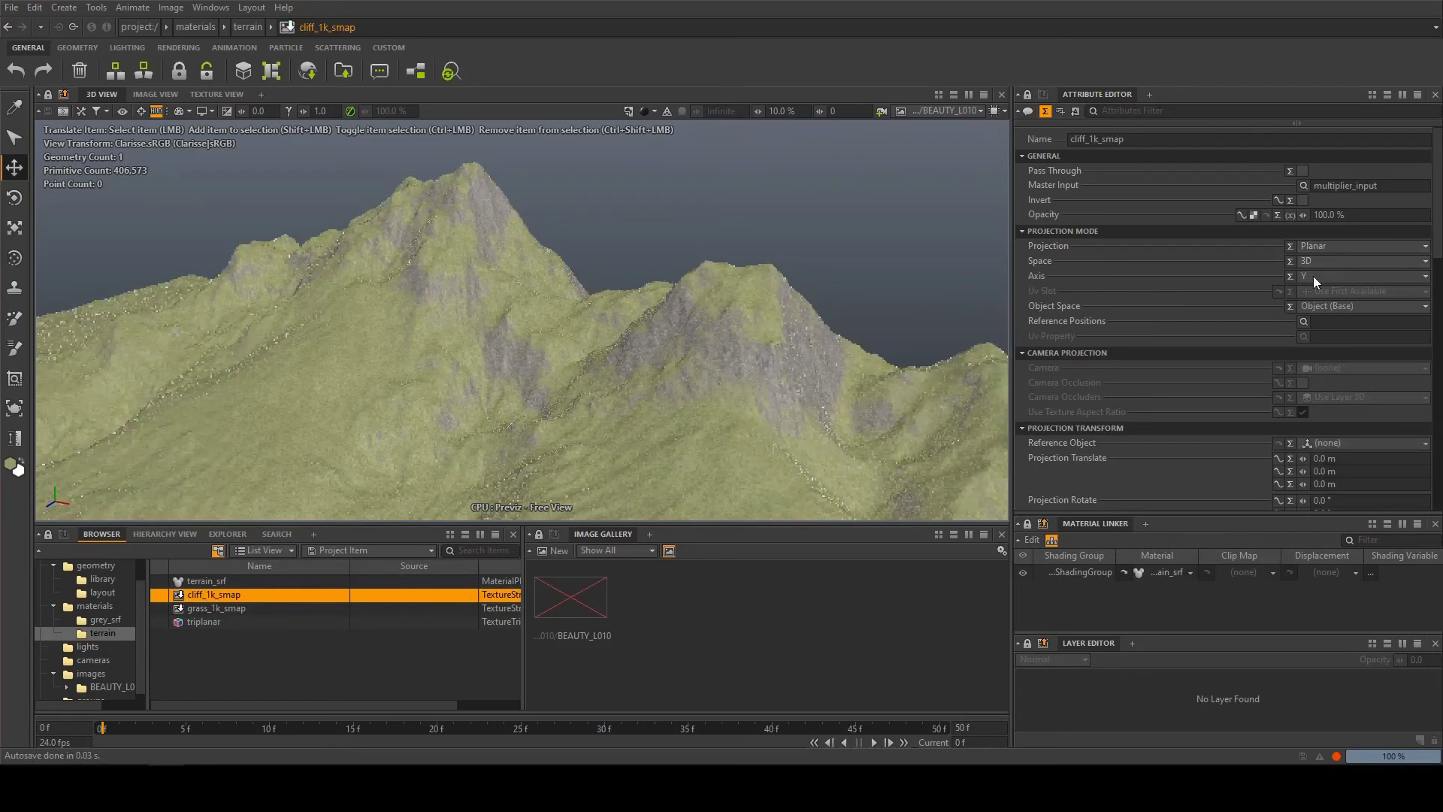
{"action": "scroll", "coordinate": [1217, 283], "scroll_direction": "down", "scroll_amount": 4}
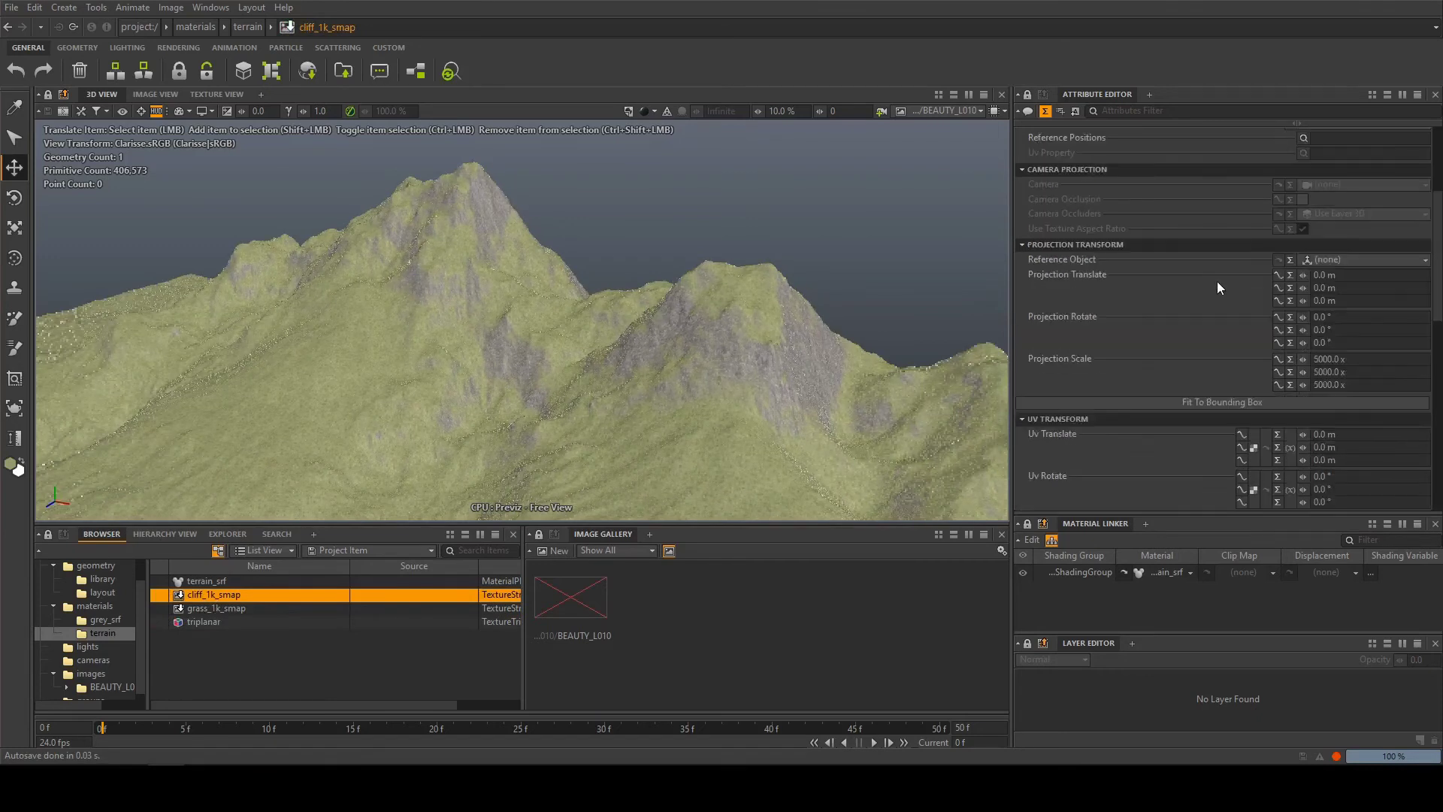
{"action": "mouse_move", "coordinate": [1351, 359]}
{"action": "left_mouse_down"}
{"action": "mouse_move", "coordinate": [1294, 359]}
{"action": "mouse_move", "coordinate": [1326, 366]}
{"action": "left_mouse_up"}
{"action": "left_click", "coordinate": [1351, 369]}
{"action": "right_click_drag", "start_coordinate": [621, 336], "coordinate": [756, 380], "text": "alt"}
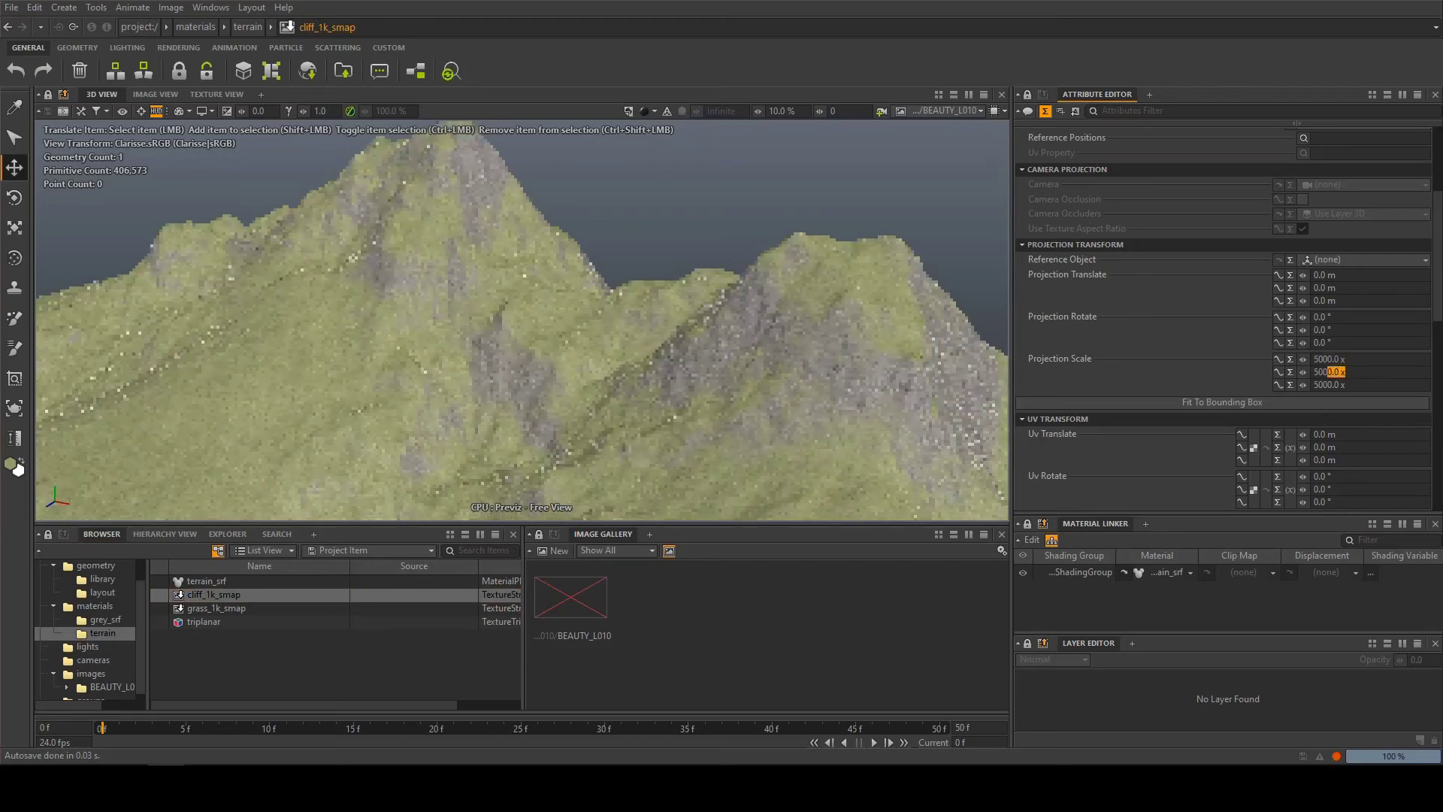
{"action": "scroll", "coordinate": [1255, 354], "scroll_direction": "up", "scroll_amount": 4}
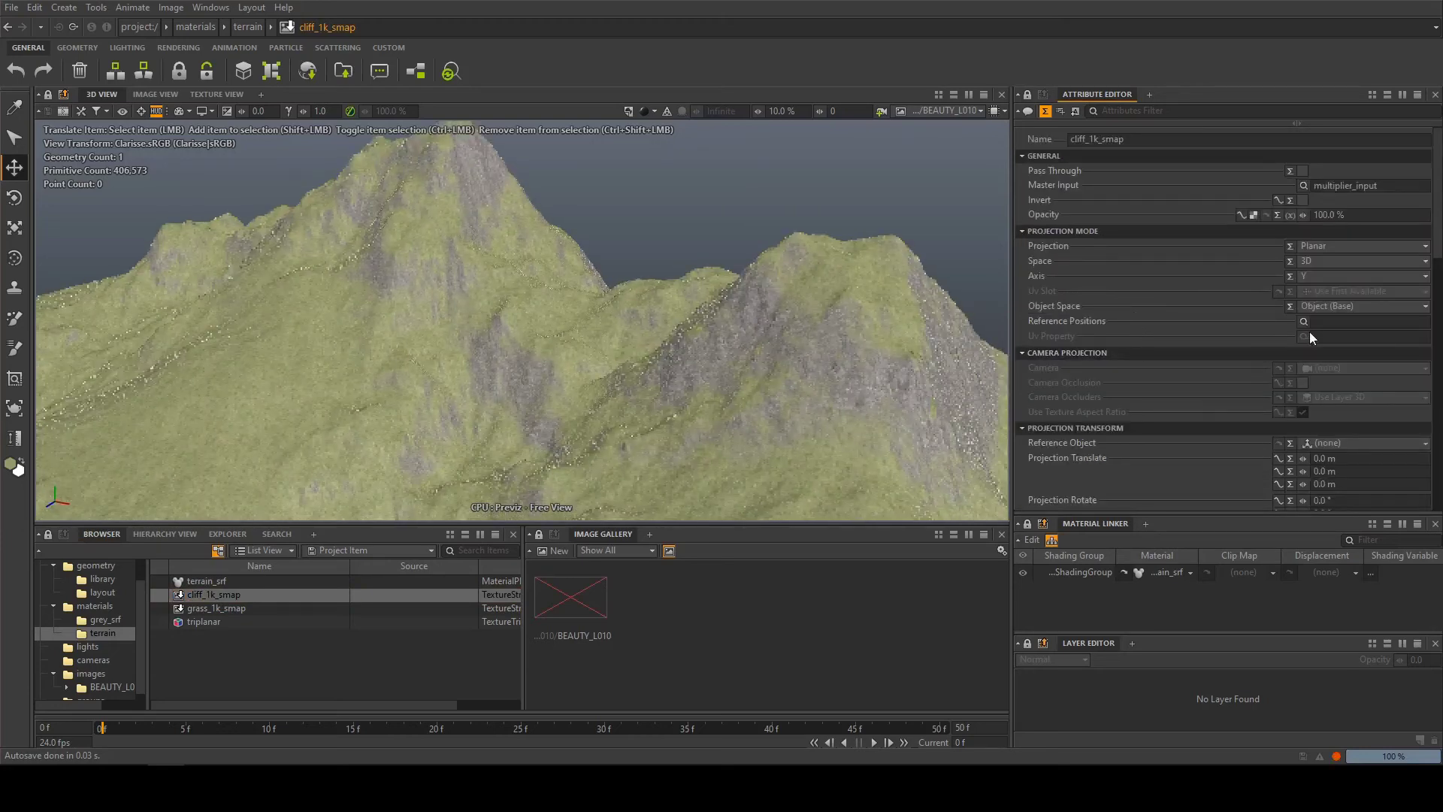
{"action": "left_click", "coordinate": [1315, 307]}
{"action": "left_click", "coordinate": [1368, 339]}
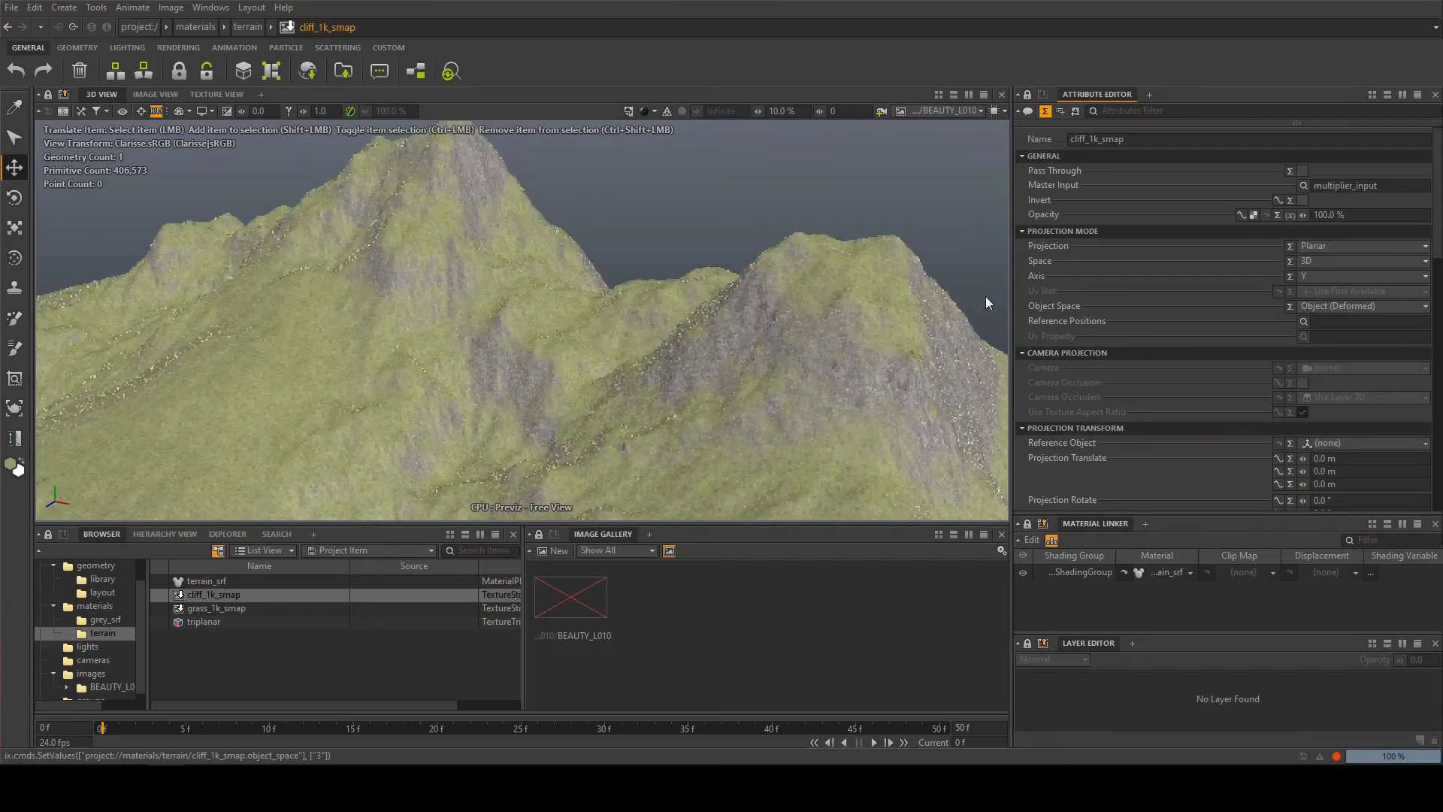
Try UV projection on cliff_1k_smap, undo back to Planar, and reopen terrain_srf's node graph.
{"action": "left_click", "coordinate": [1313, 248]}
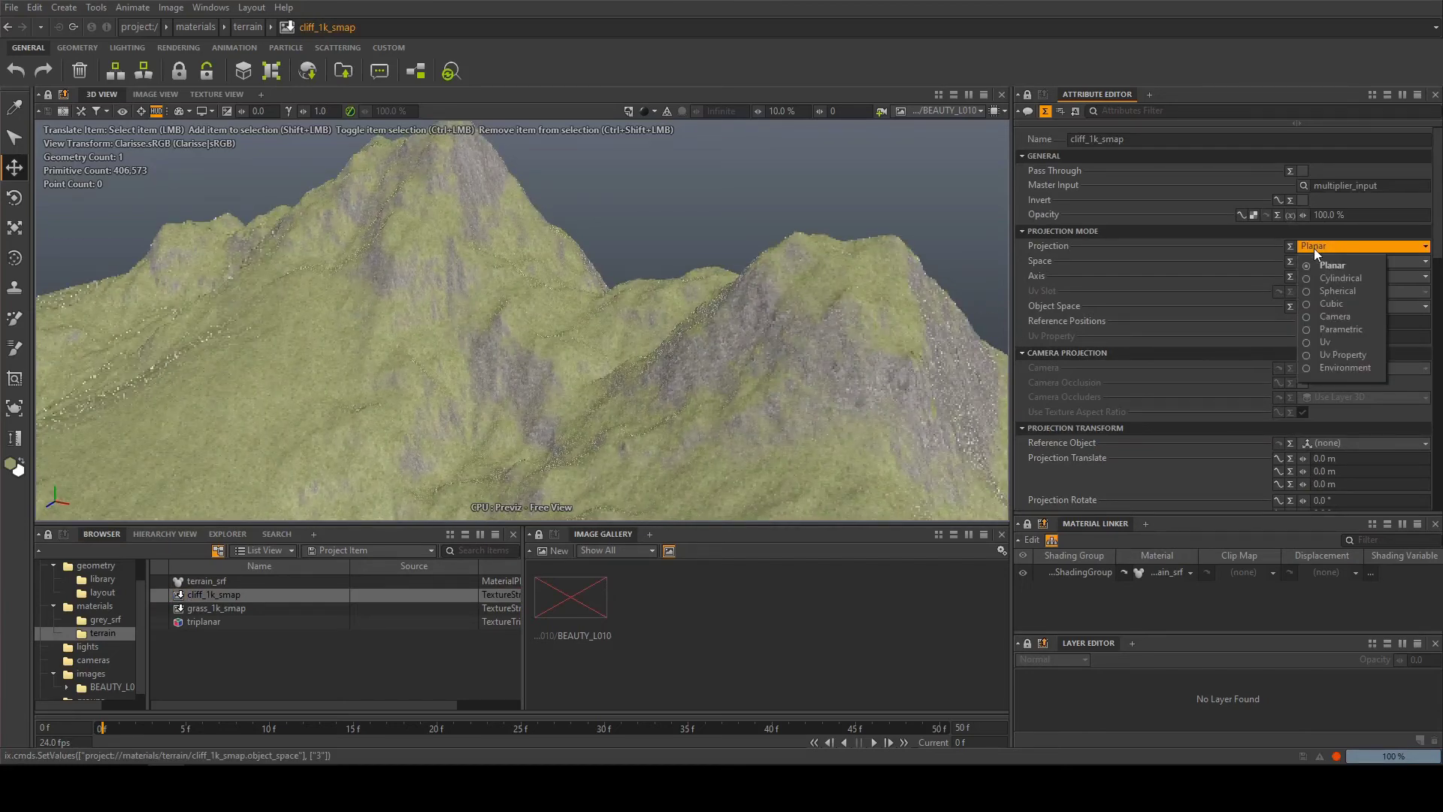
{"action": "left_click", "coordinate": [1329, 341]}
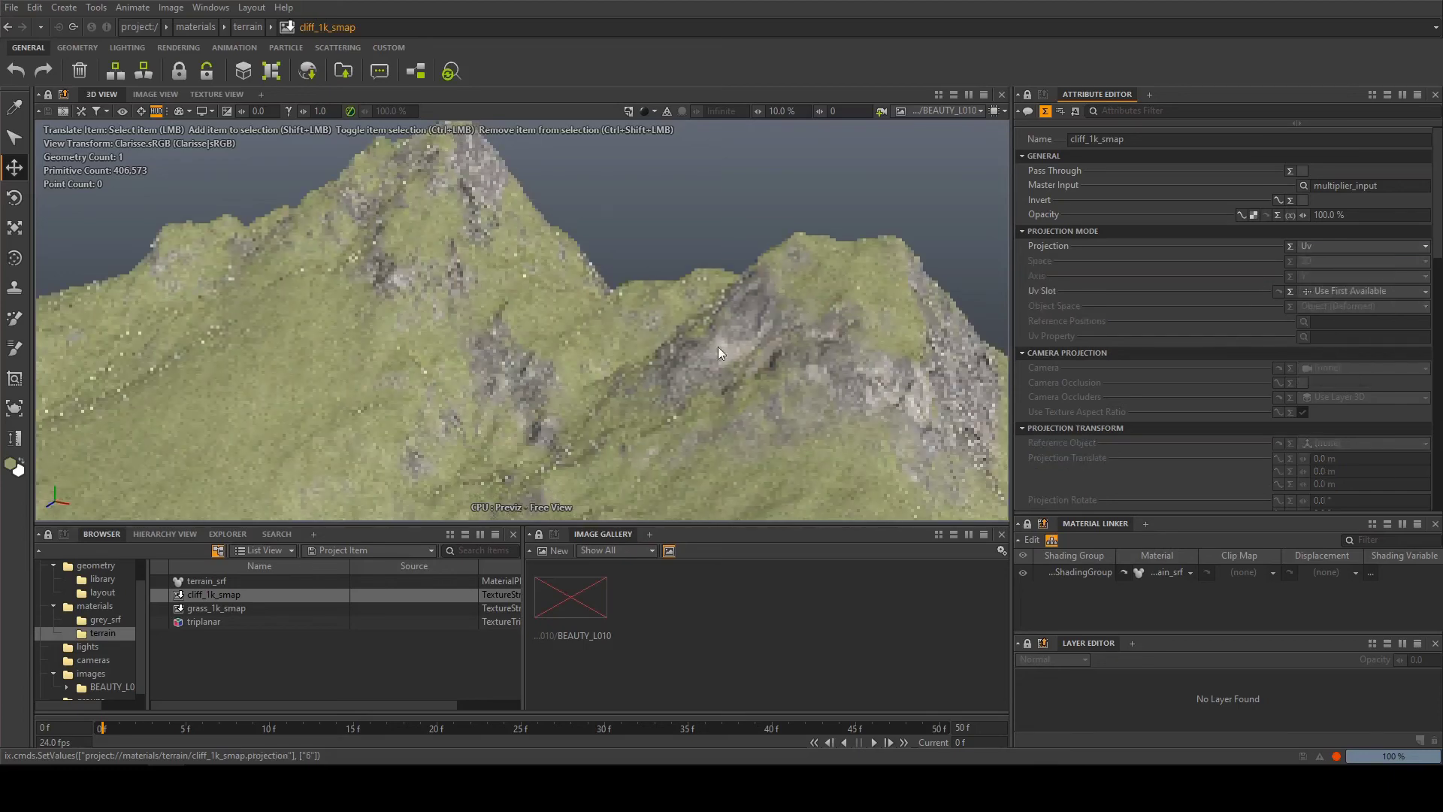
{"action": "key", "text": "ctrl+z"}
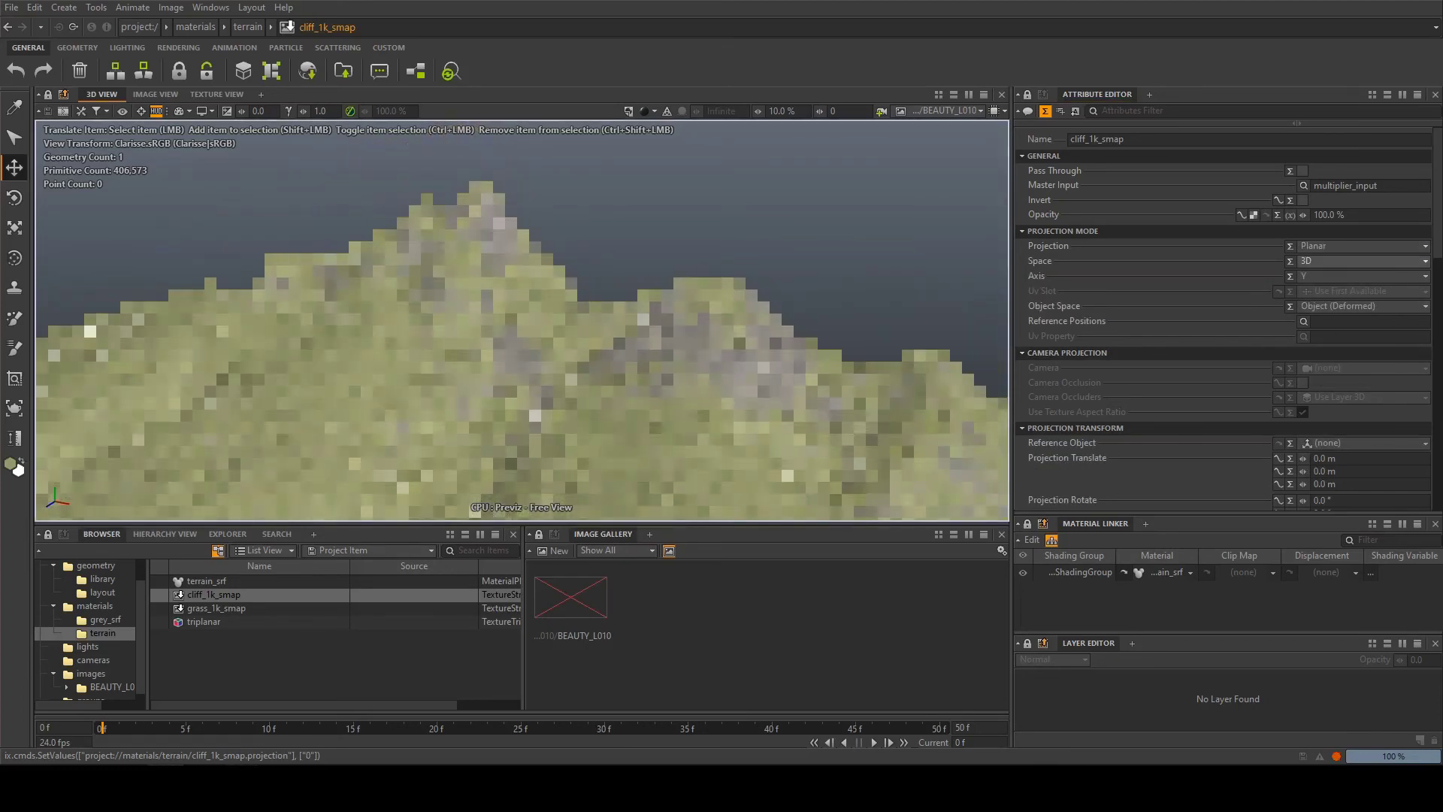
{"action": "double_click", "coordinate": [208, 583]}
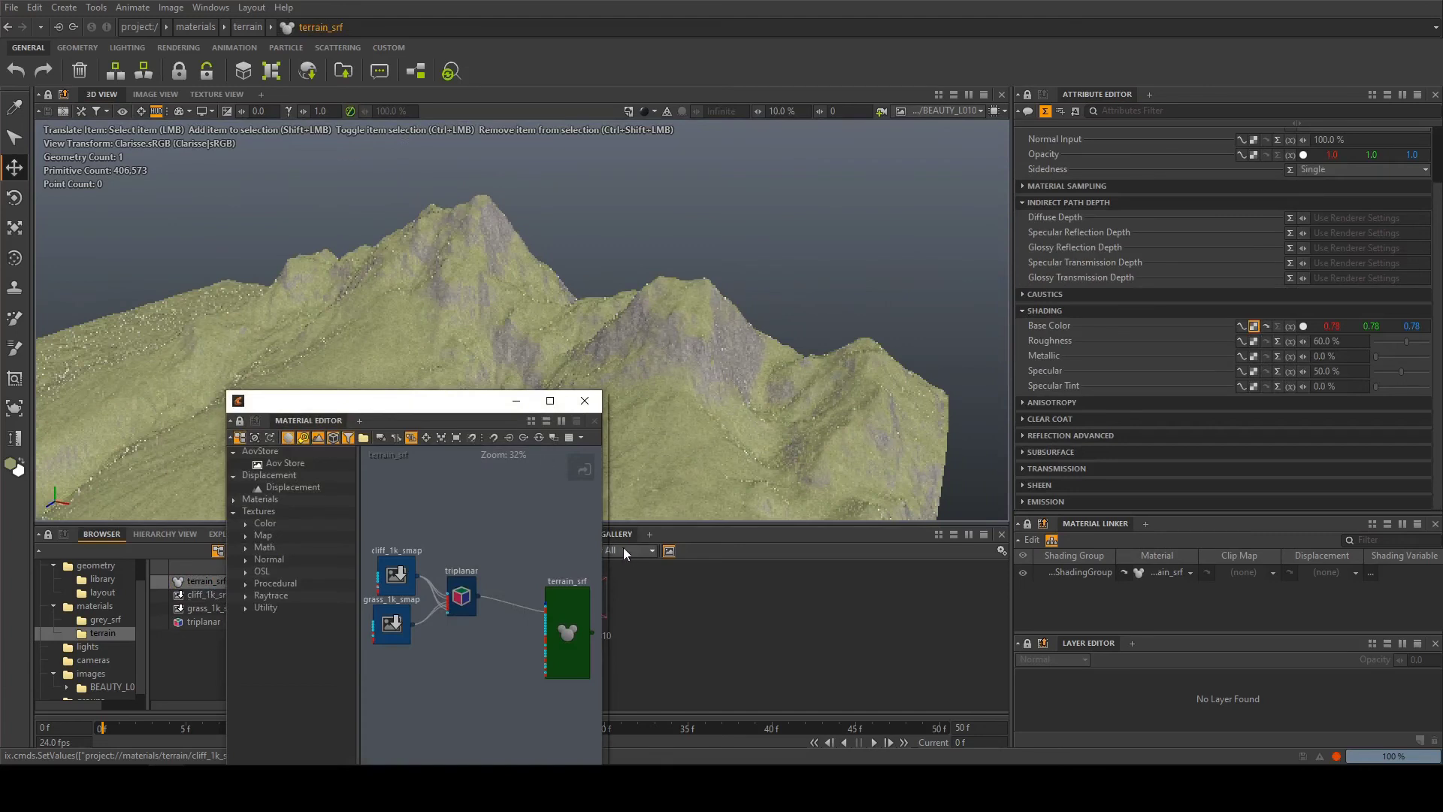
Enlarge the Material Editor and move the cliff_1k_smap node up-left, away from grass_1k_smap.
{"action": "left_click_drag", "start_coordinate": [602, 533], "coordinate": [891, 534]}
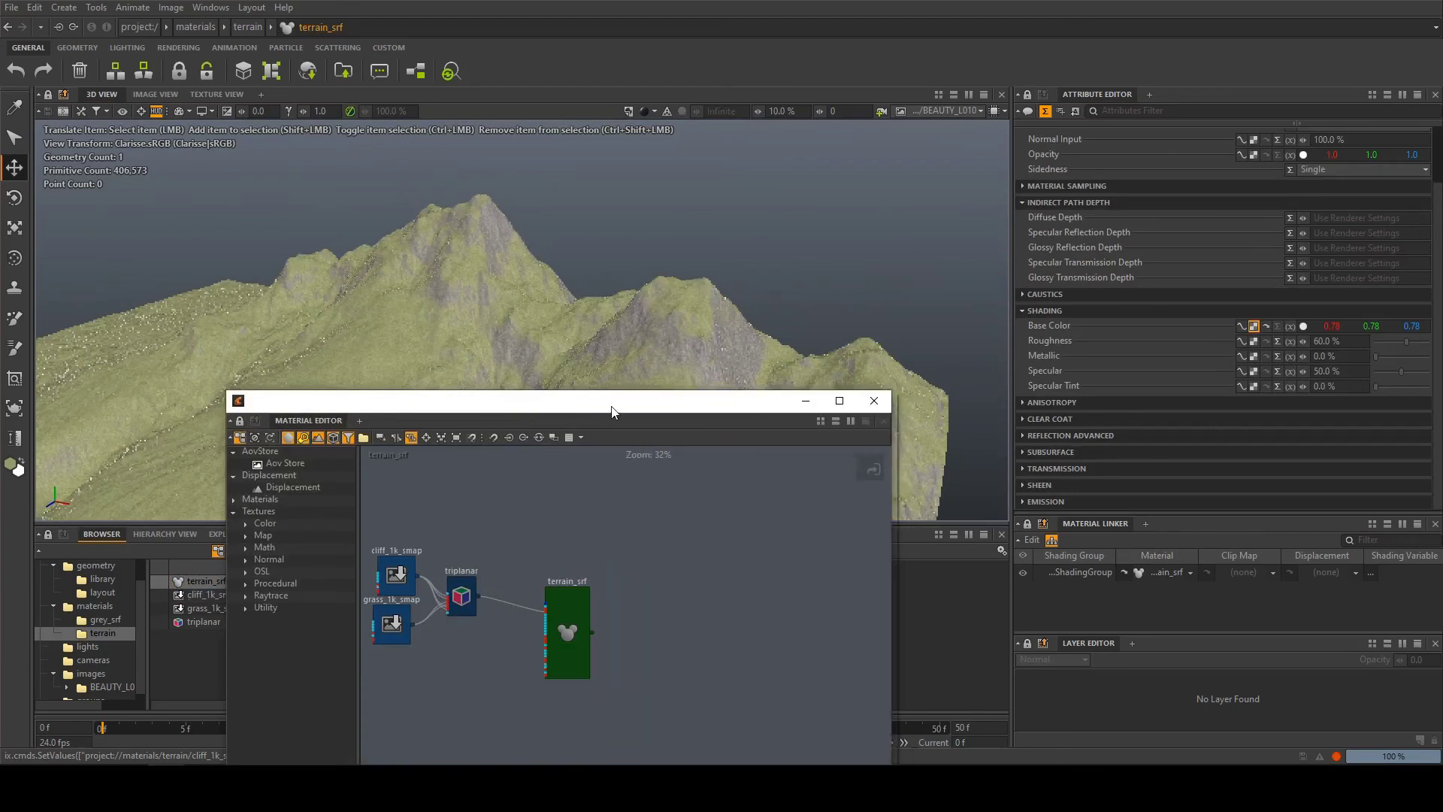
{"action": "left_click_drag", "start_coordinate": [612, 407], "coordinate": [823, 333]}
{"action": "middle_click_drag", "start_coordinate": [792, 469], "coordinate": [858, 447]}
{"action": "scroll", "coordinate": [859, 448], "scroll_direction": "down", "scroll_amount": 2}
{"action": "middle_click_drag", "start_coordinate": [739, 467], "coordinate": [790, 541]}
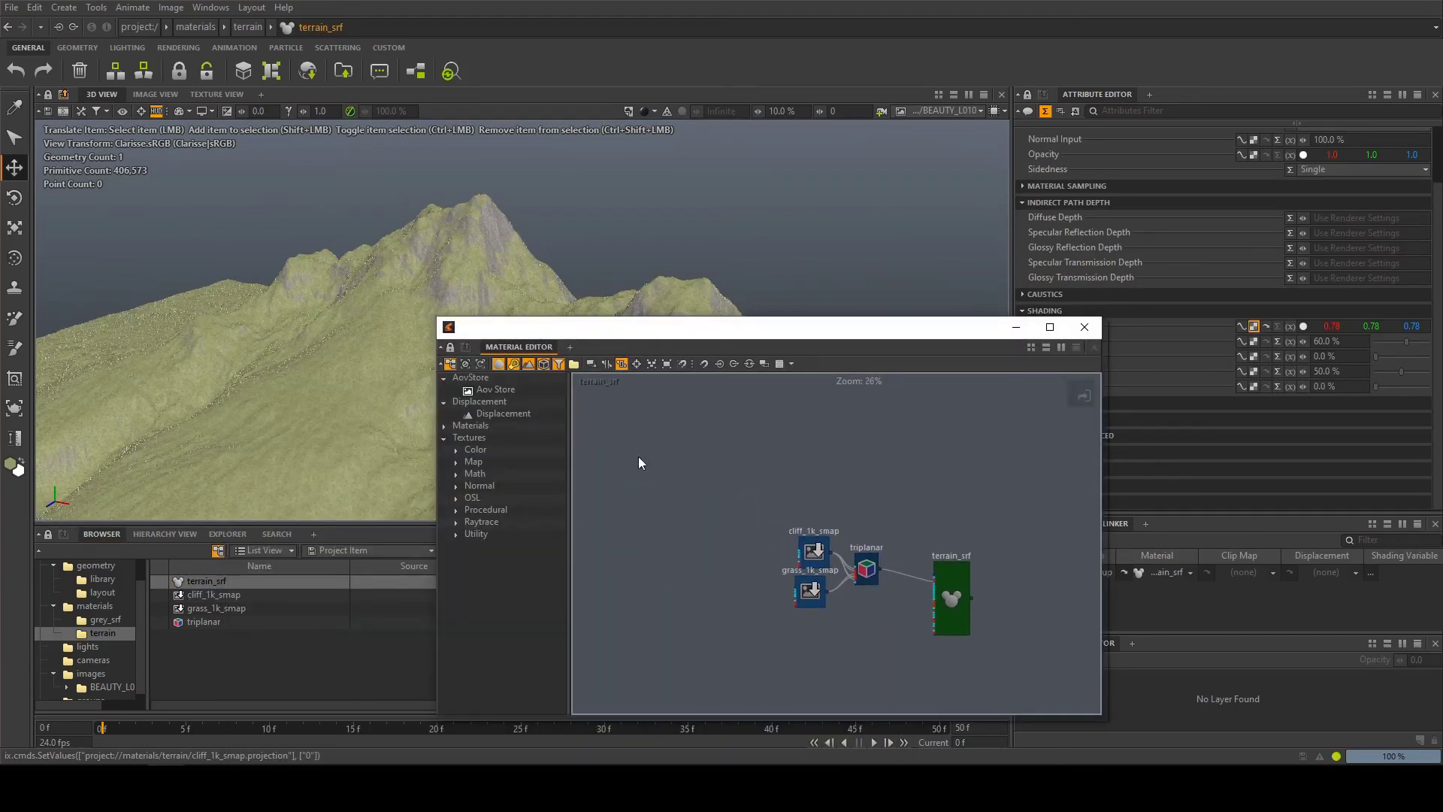
{"action": "scroll", "coordinate": [639, 462], "scroll_direction": "down", "scroll_amount": 2}
{"action": "scroll", "coordinate": [744, 486], "scroll_direction": "up", "scroll_amount": 3}
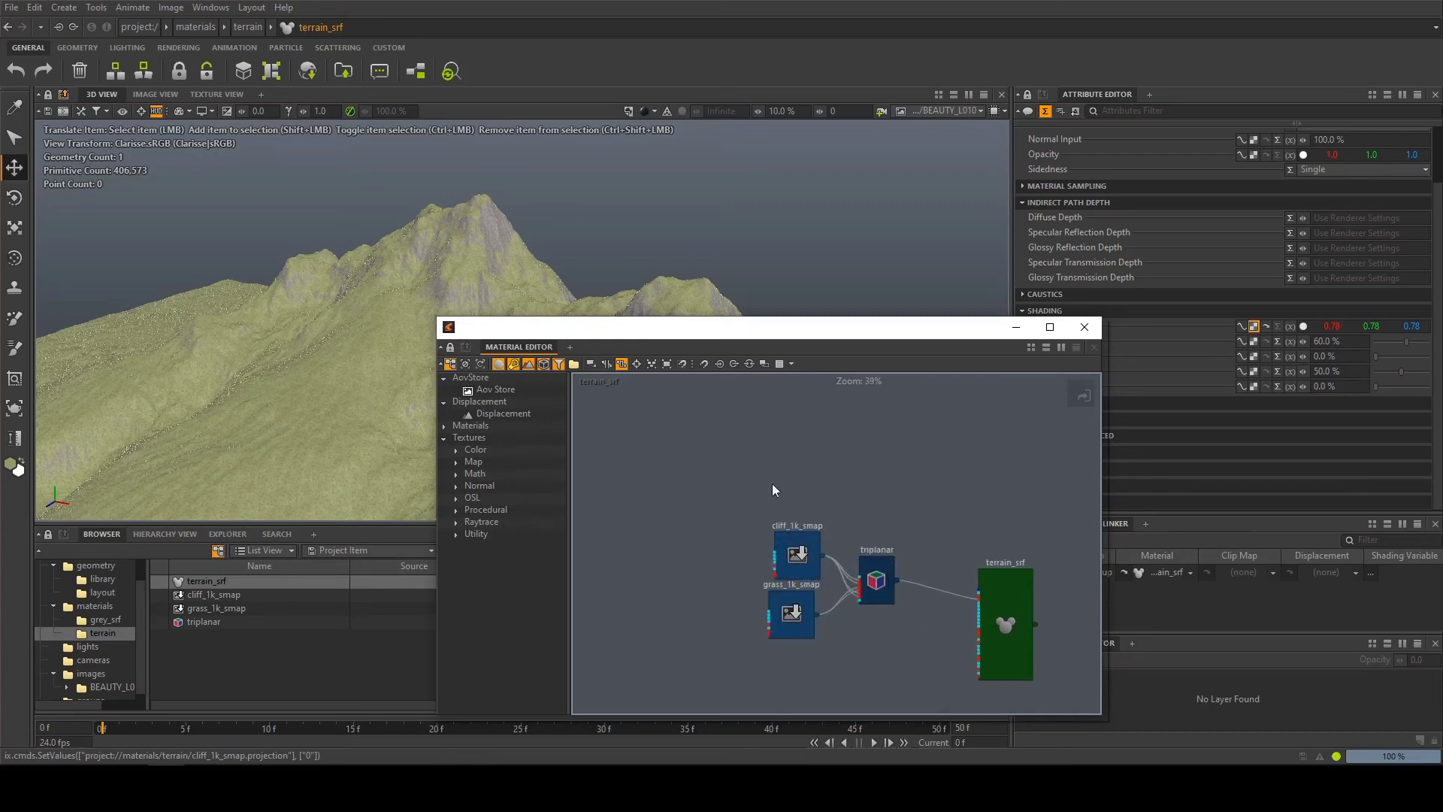
{"action": "left_click_drag", "start_coordinate": [787, 545], "coordinate": [781, 530]}
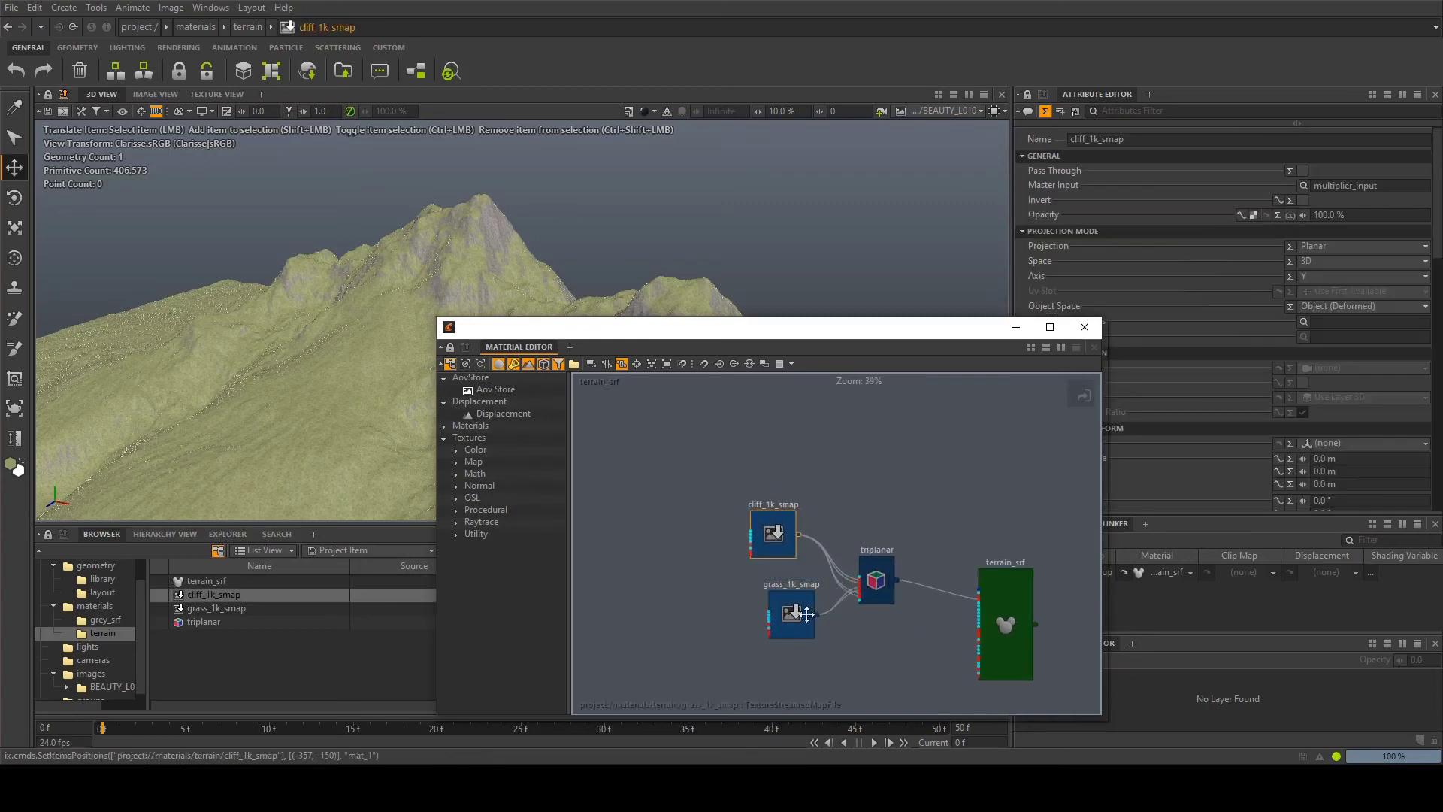
{"action": "scroll", "coordinate": [861, 631], "scroll_direction": "up", "scroll_amount": 2}
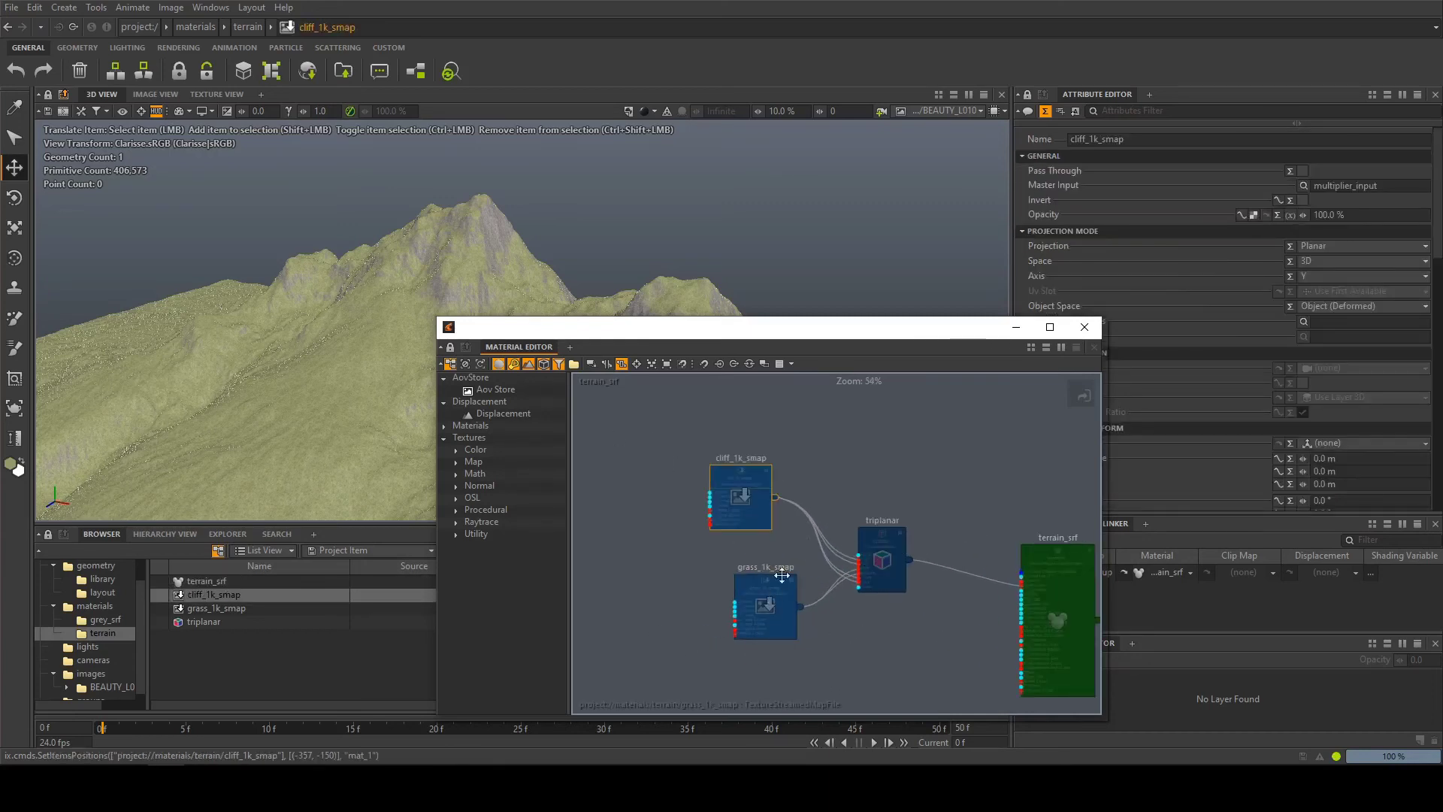
Move the Material Editor aside, orbit the terrain, and select terrain_srf to show its attributes.
{"action": "left_click_drag", "start_coordinate": [865, 326], "coordinate": [868, 314]}
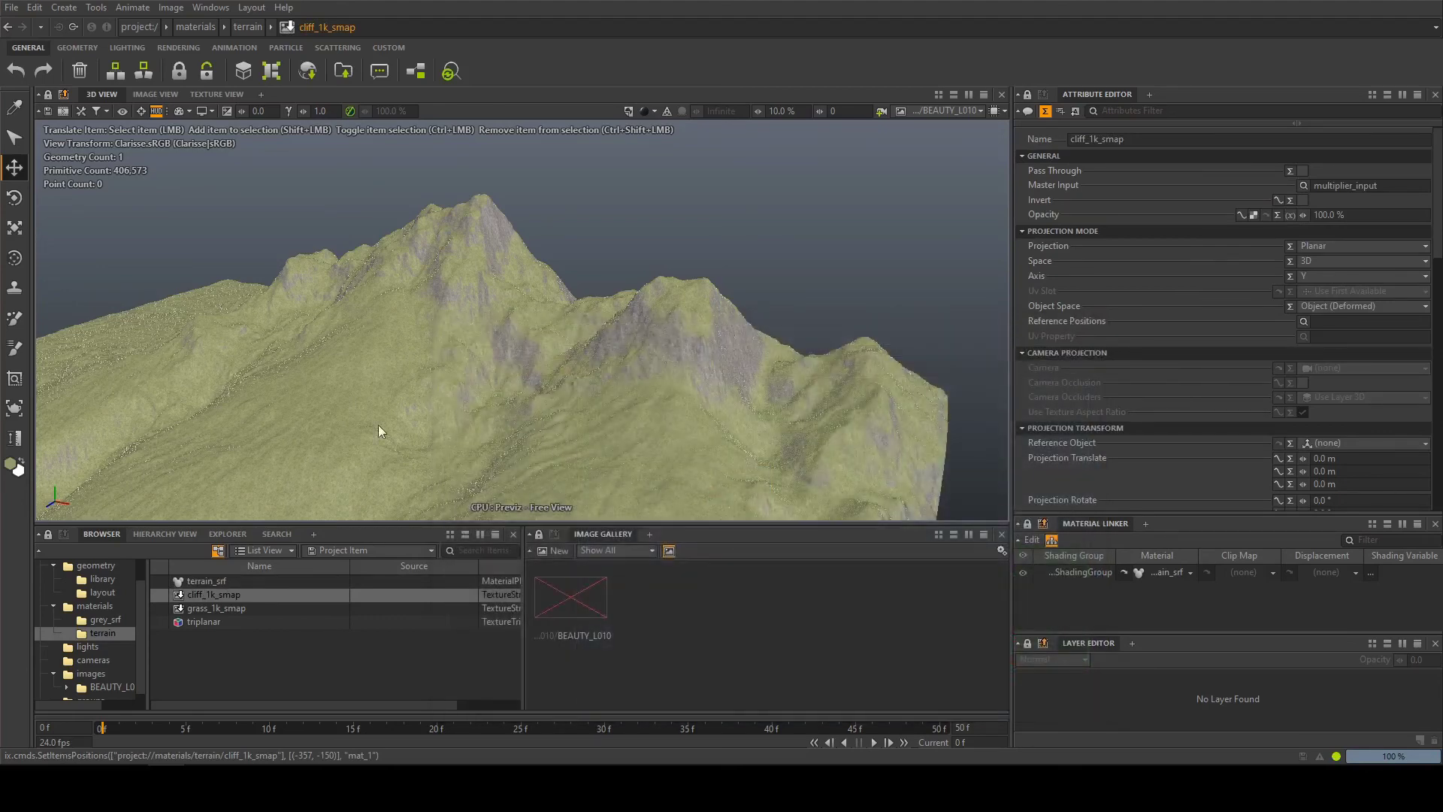
{"action": "scroll", "coordinate": [755, 364], "scroll_direction": "down", "scroll_amount": 3}
{"action": "left_click_drag", "start_coordinate": [750, 359], "coordinate": [624, 330], "text": "alt"}
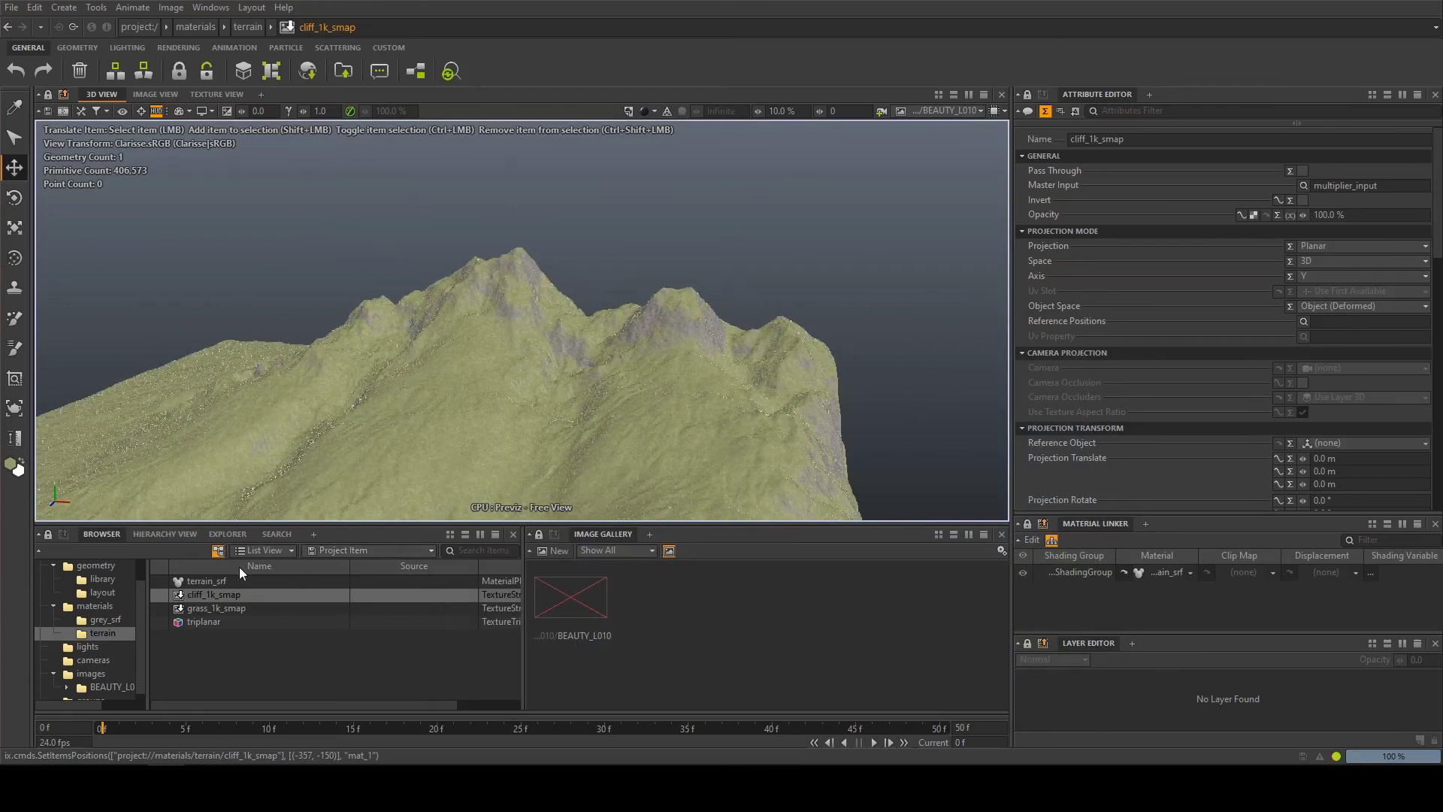
{"action": "left_click", "coordinate": [212, 581]}
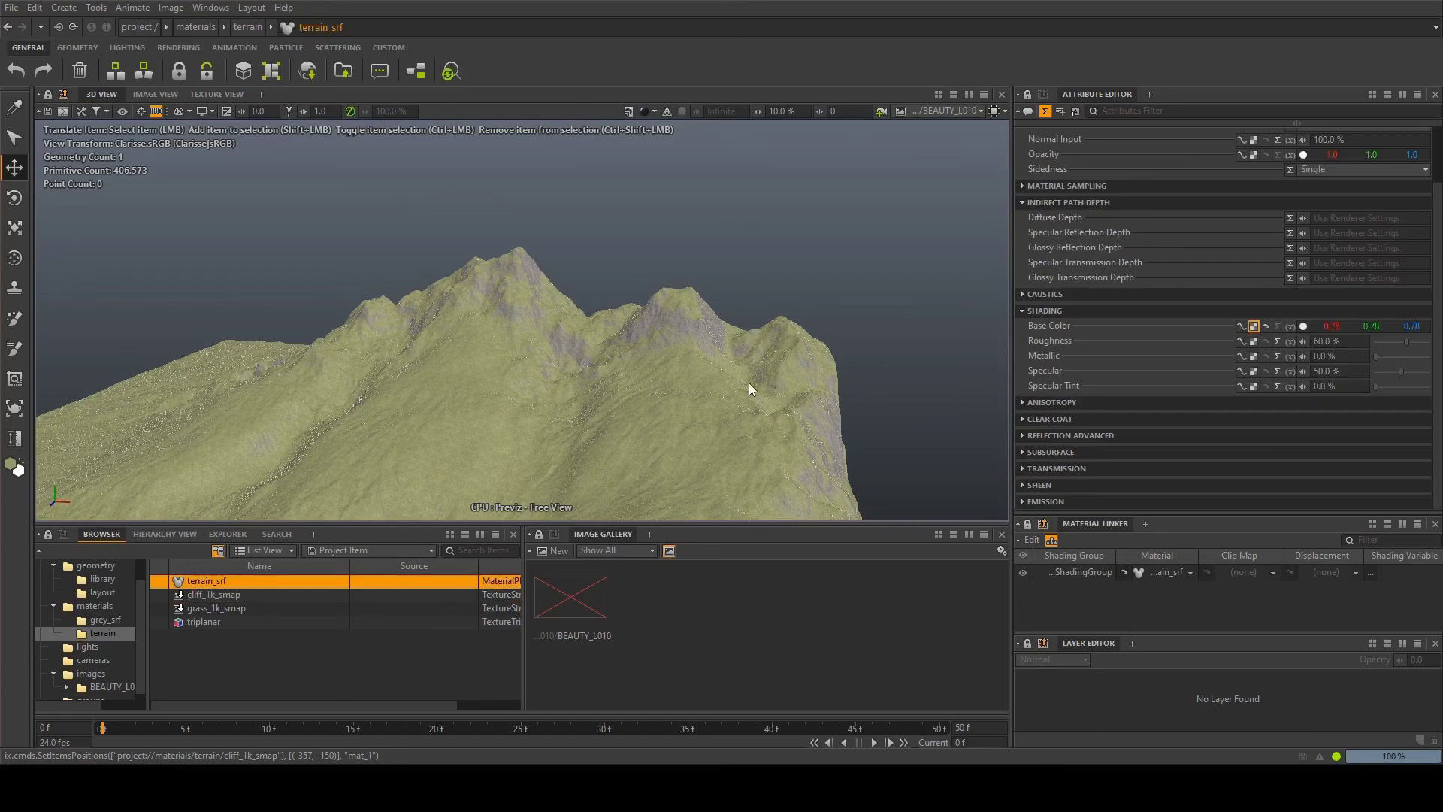